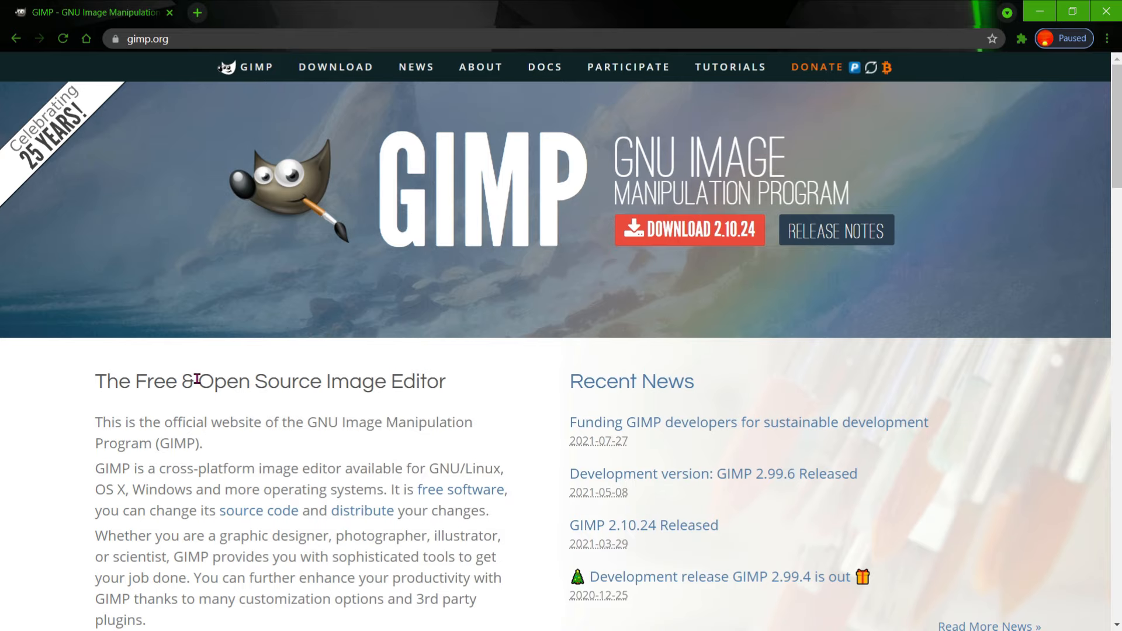
Look over the GIMP home page and open the site's downloads page.
{"action": "scroll", "coordinate": [197, 380], "scroll_direction": "down", "scroll_amount": 2}
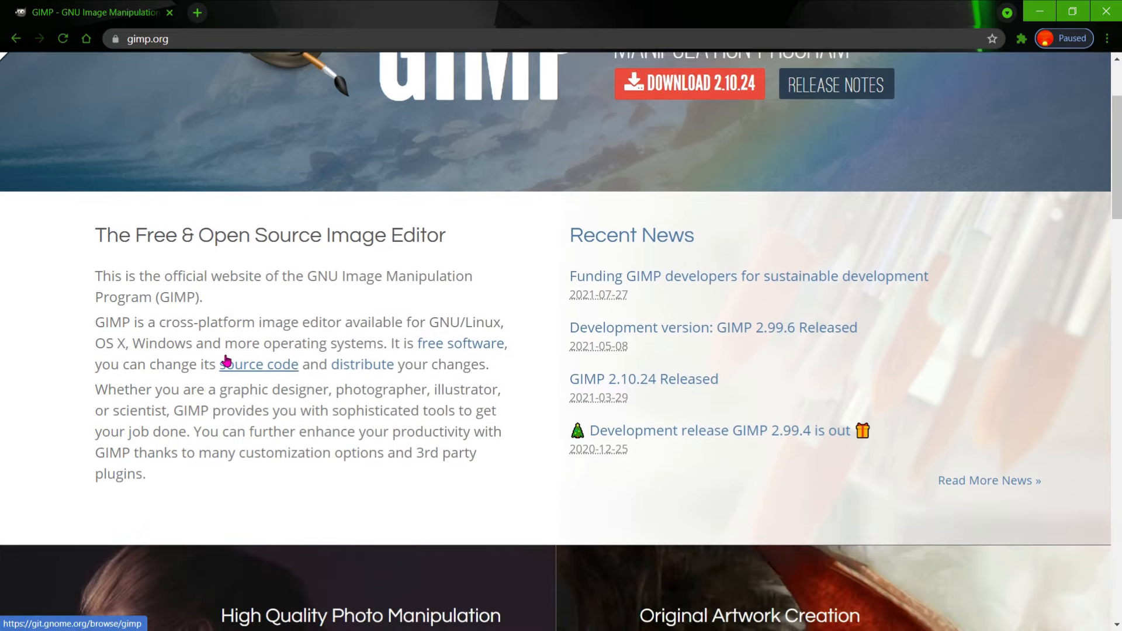
{"action": "scroll", "coordinate": [227, 356], "scroll_direction": "down", "scroll_amount": 7}
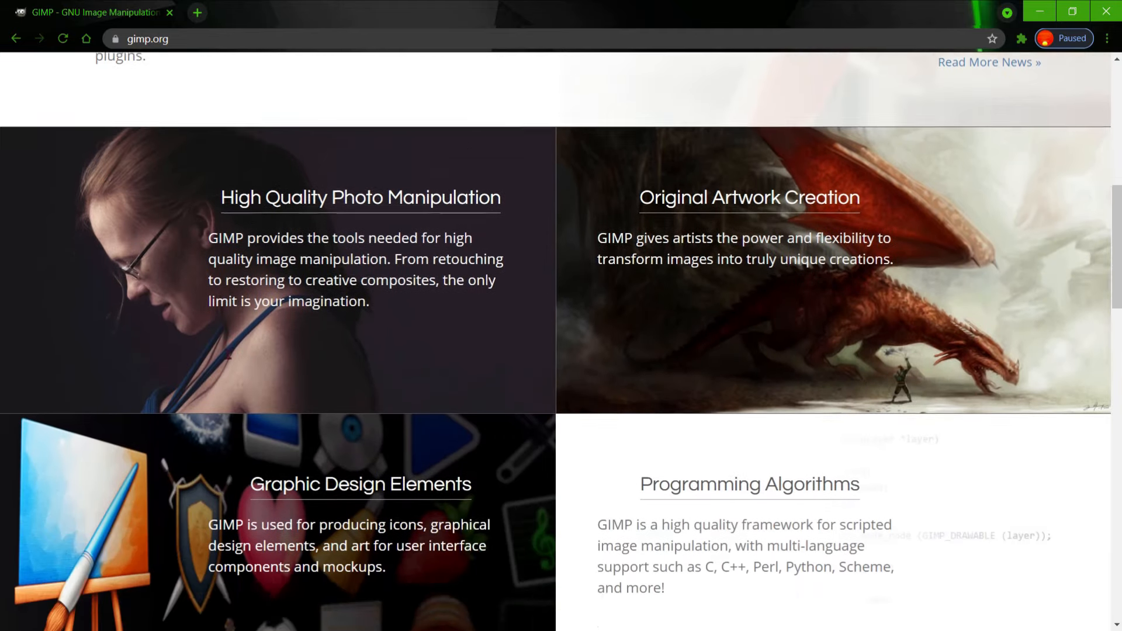
{"action": "scroll", "coordinate": [227, 353], "scroll_direction": "down", "scroll_amount": 3}
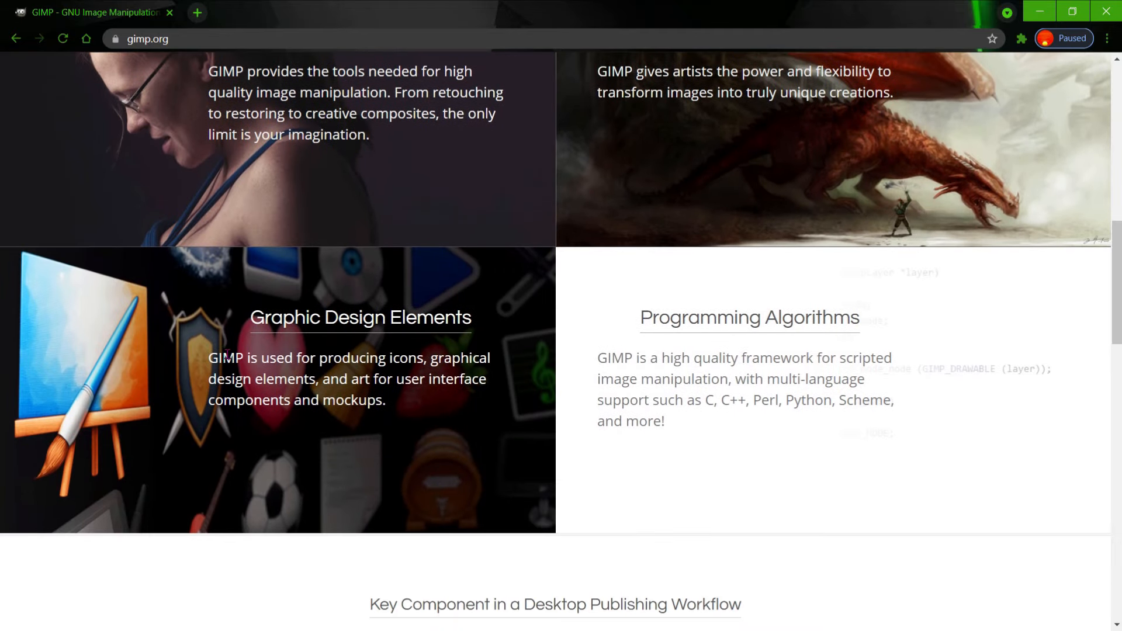
{"action": "scroll", "coordinate": [260, 341], "scroll_direction": "up", "scroll_amount": 13}
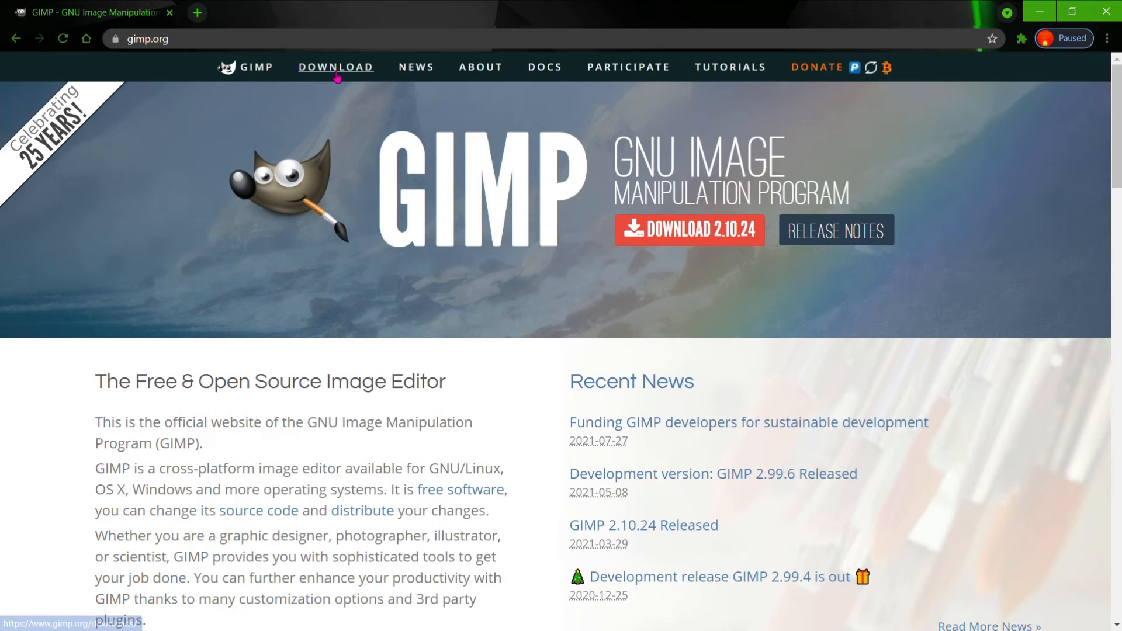
{"action": "left_click", "coordinate": [341, 69]}
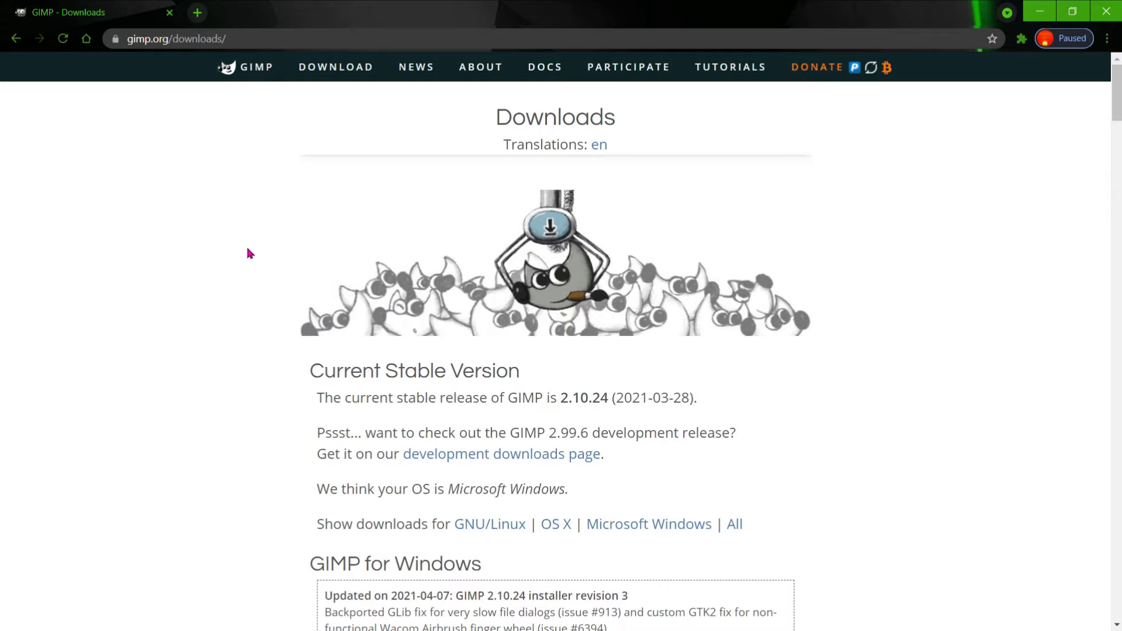
Show the downloads for all operating systems and review the Unix-like, macOS and Windows sections.
{"action": "scroll", "coordinate": [248, 251], "scroll_direction": "down", "scroll_amount": 2}
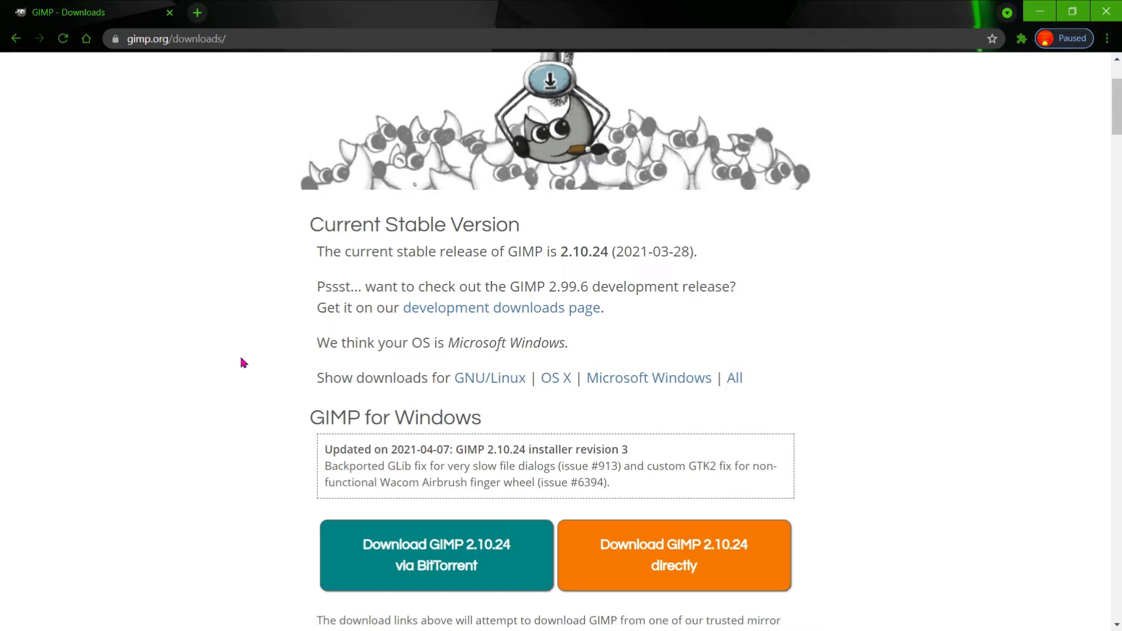
{"action": "left_click", "coordinate": [737, 380]}
{"action": "scroll", "coordinate": [560, 416], "scroll_direction": "down", "scroll_amount": 3}
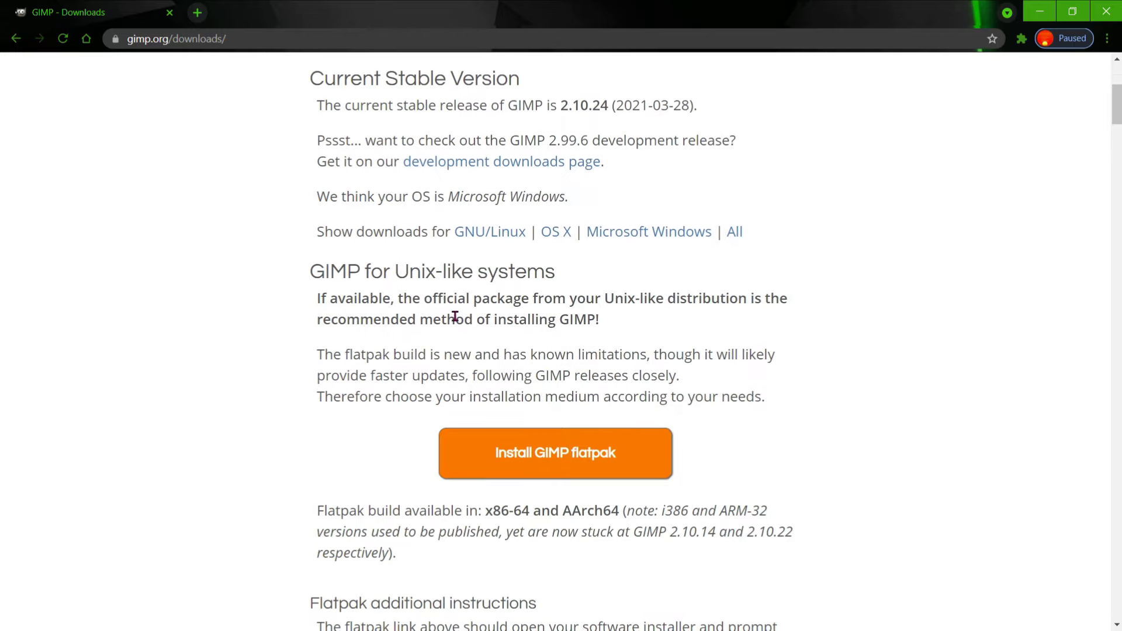
{"action": "scroll", "coordinate": [729, 324], "scroll_direction": "down", "scroll_amount": 1}
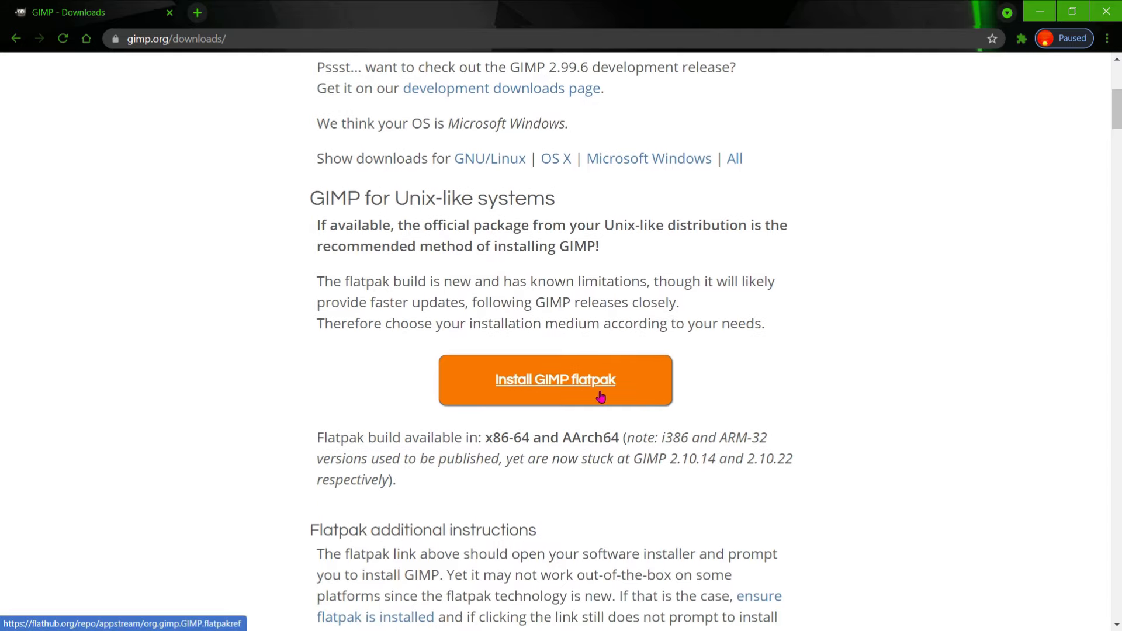
{"action": "scroll", "coordinate": [871, 392], "scroll_direction": "down", "scroll_amount": 12}
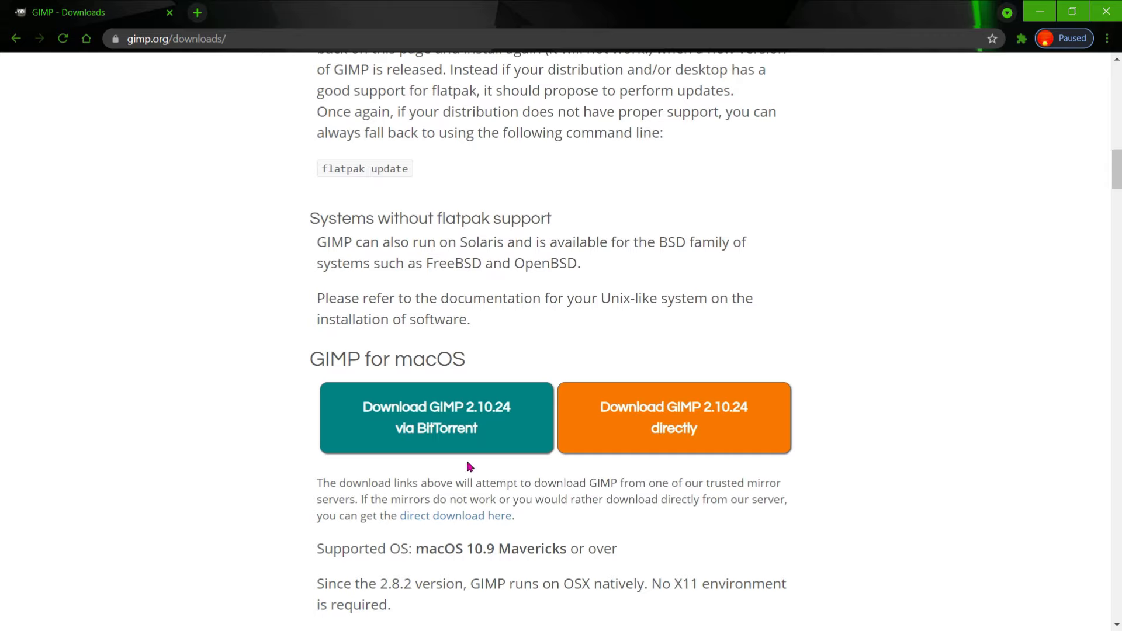
{"action": "scroll", "coordinate": [641, 440], "scroll_direction": "up", "scroll_amount": 9}
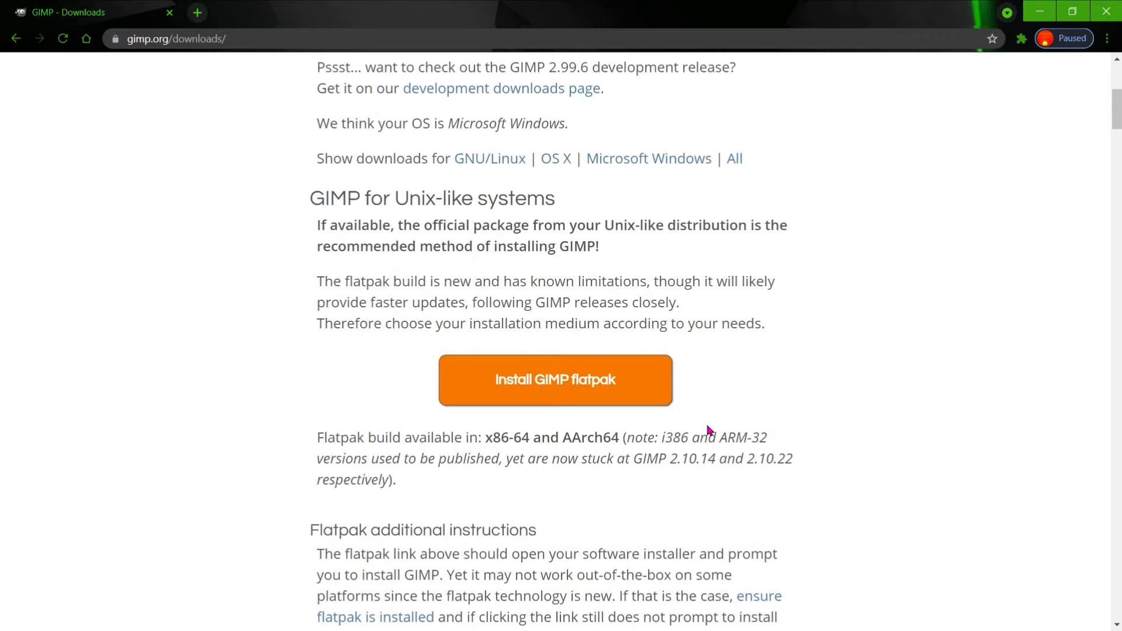
{"action": "scroll", "coordinate": [709, 431], "scroll_direction": "down", "scroll_amount": 9}
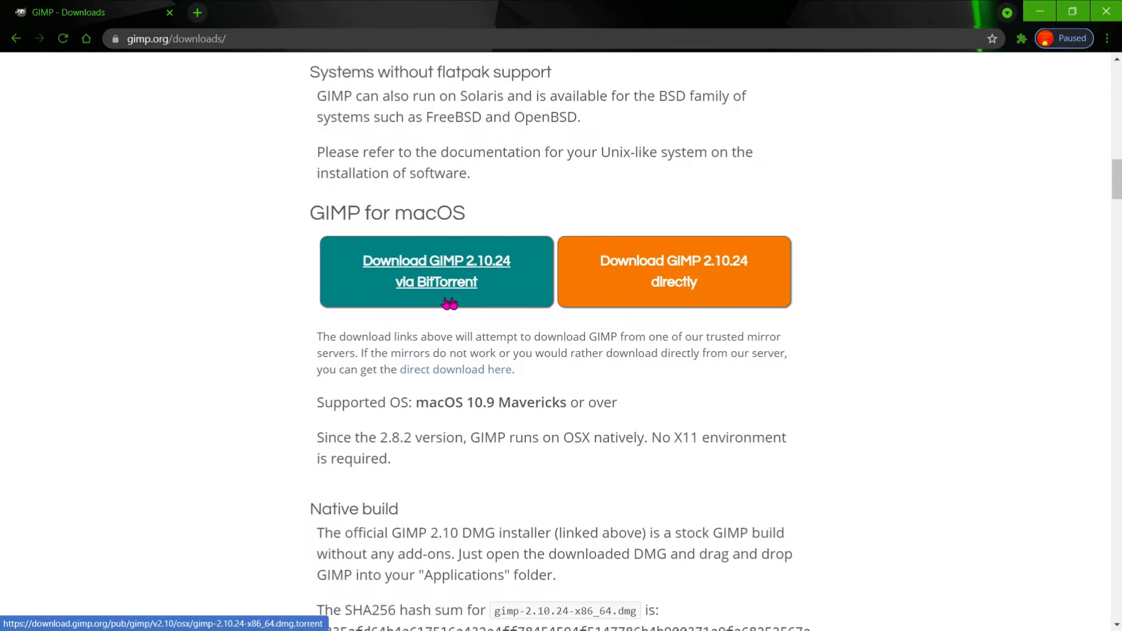
{"action": "scroll", "coordinate": [841, 292], "scroll_direction": "down", "scroll_amount": 11}
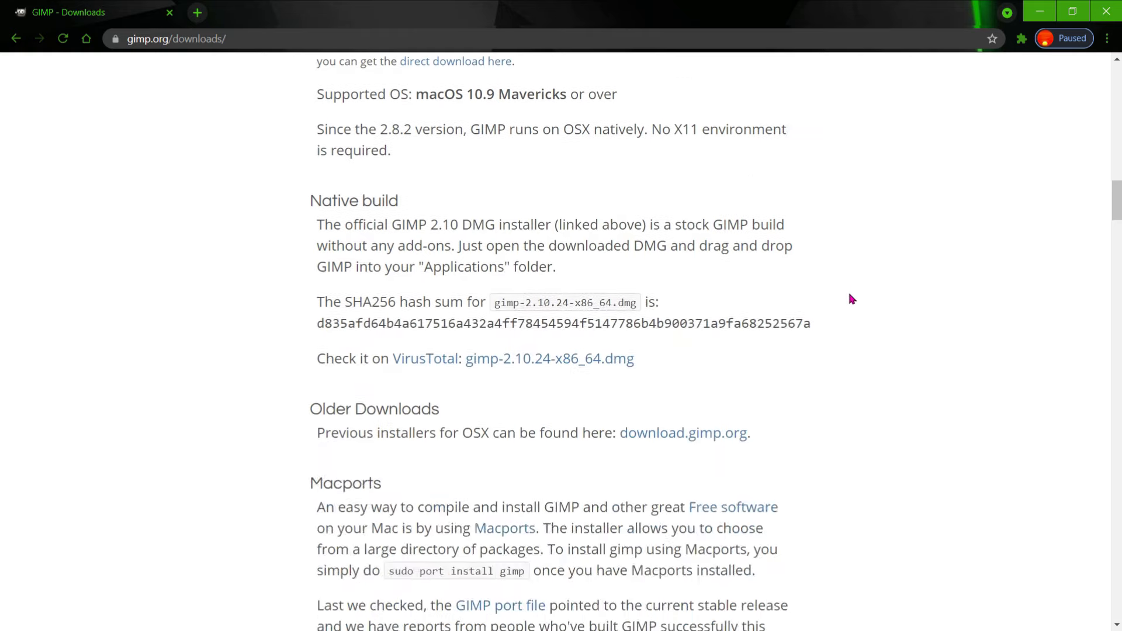
{"action": "scroll", "coordinate": [851, 298], "scroll_direction": "down", "scroll_amount": 14}
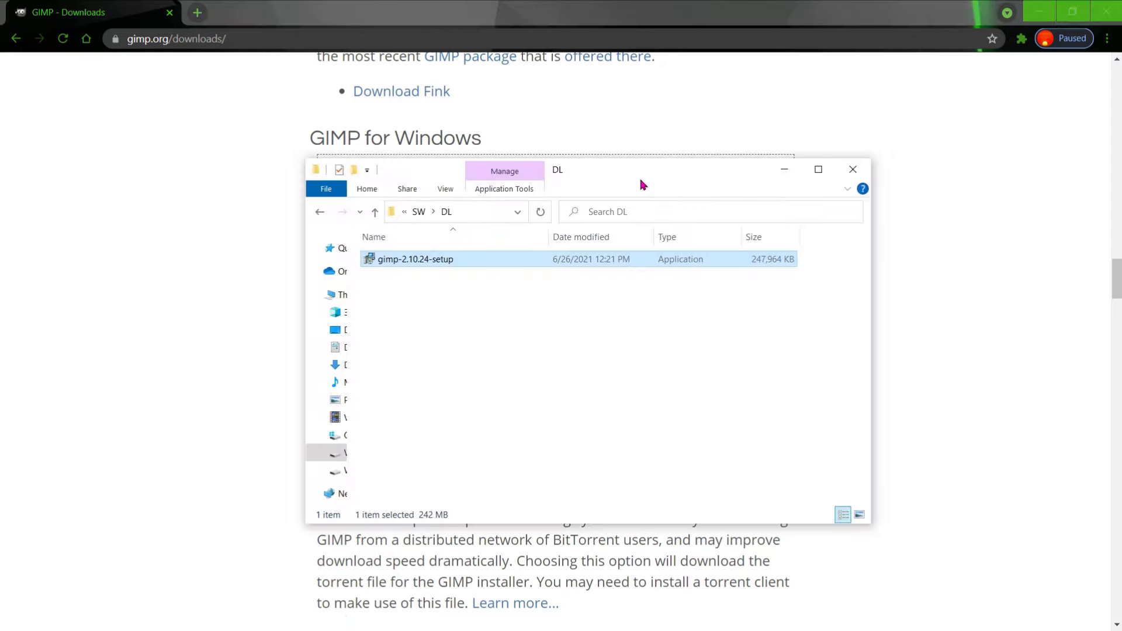
Run gimp-2.10.24-setup as administrator and install GIMP for all users with English as the setup language.
{"action": "left_click_drag", "start_coordinate": [639, 177], "coordinate": [624, 205]}
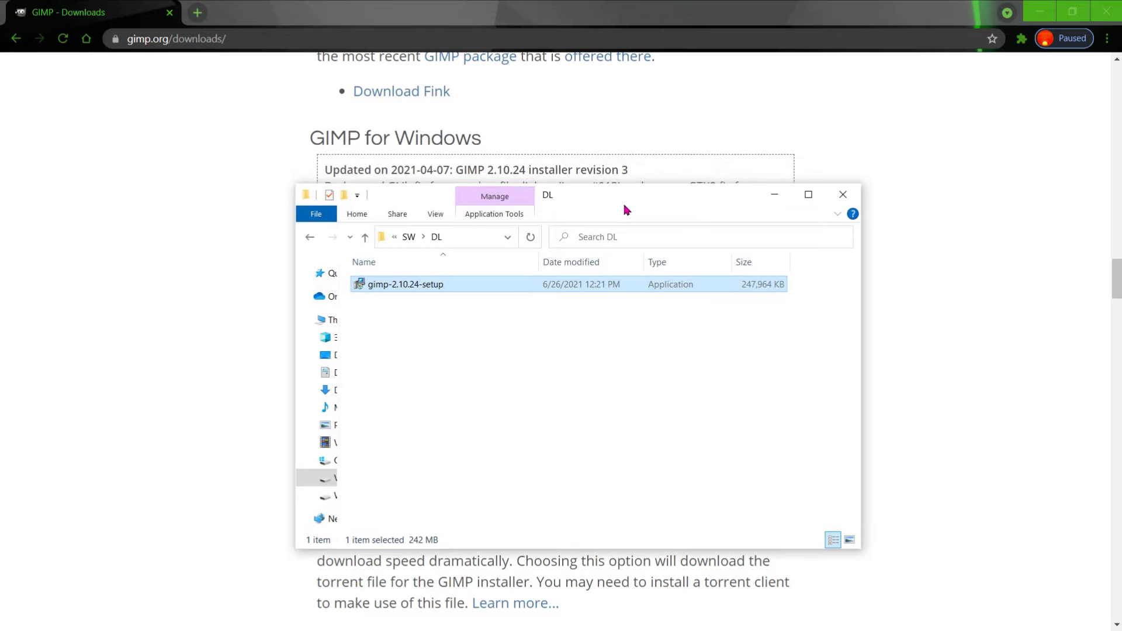
{"action": "right_click", "coordinate": [420, 286]}
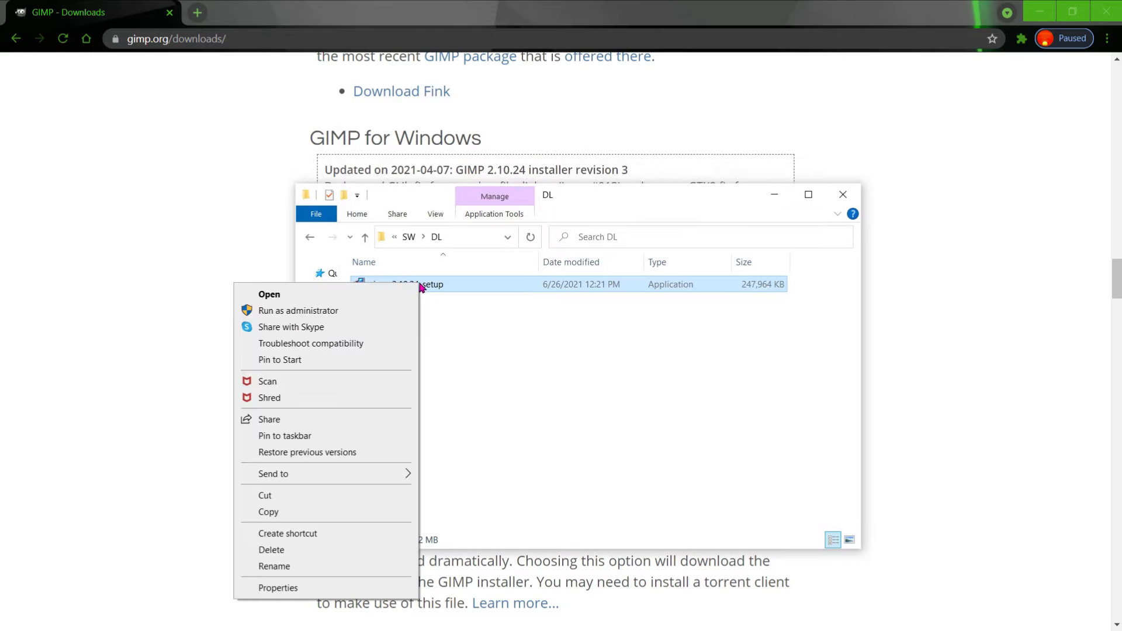
{"action": "left_click", "coordinate": [359, 310]}
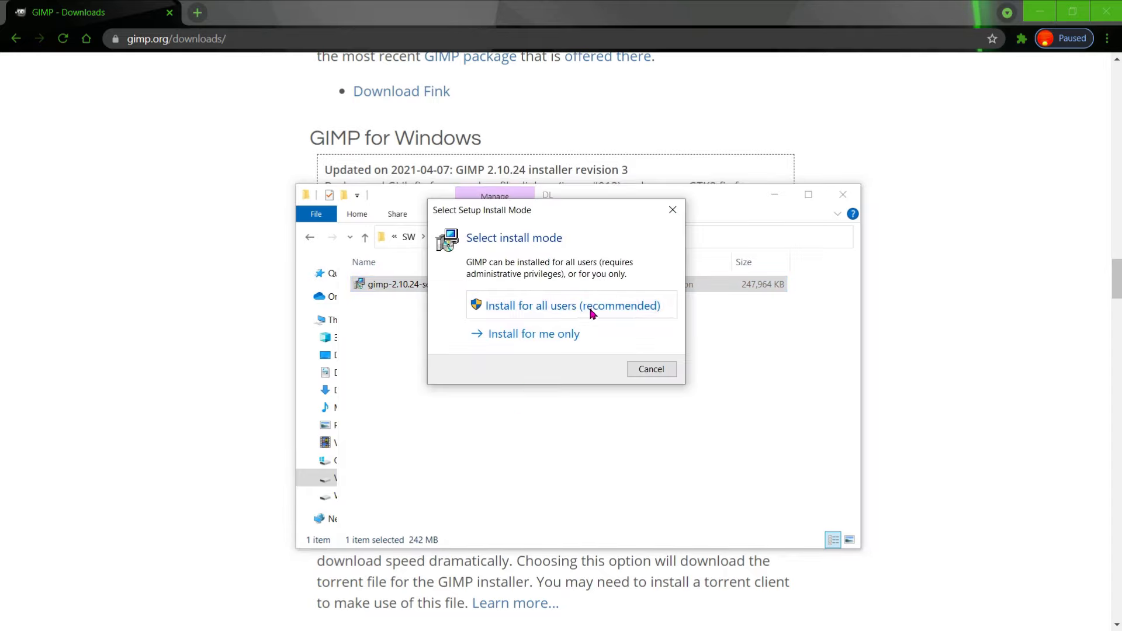
{"action": "left_click", "coordinate": [647, 309]}
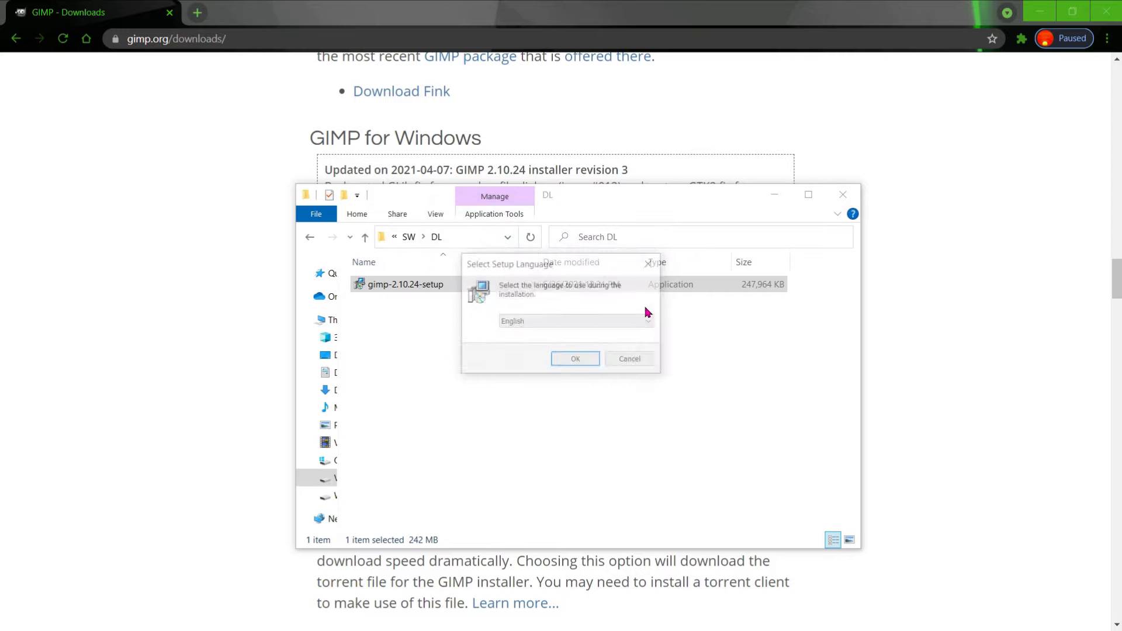
{"action": "left_click", "coordinate": [576, 361]}
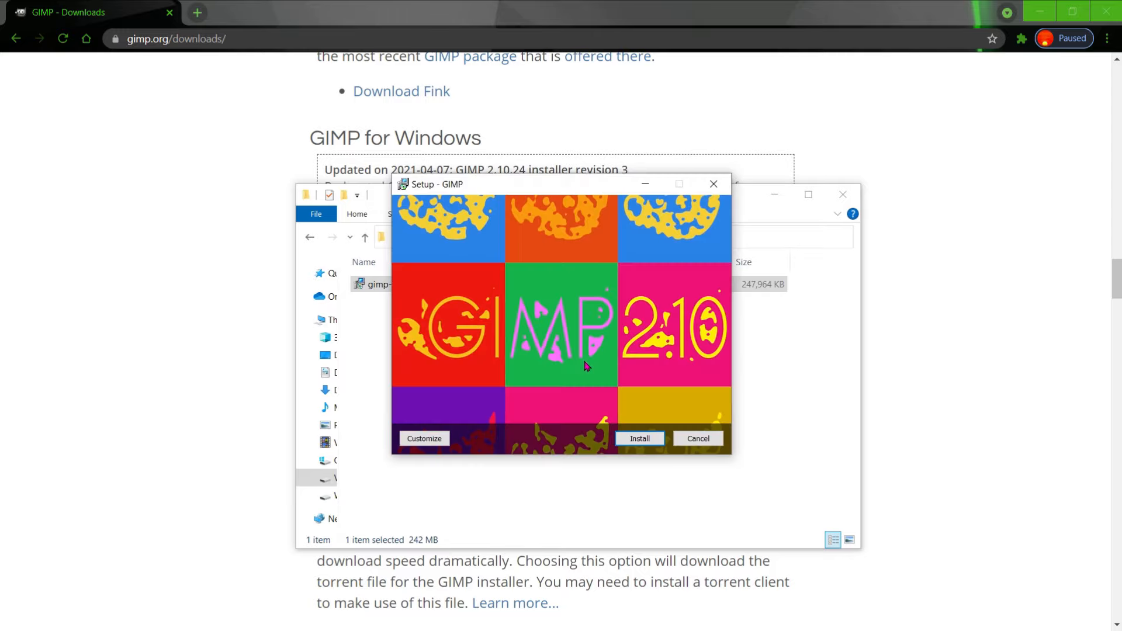
{"action": "left_click", "coordinate": [638, 439]}
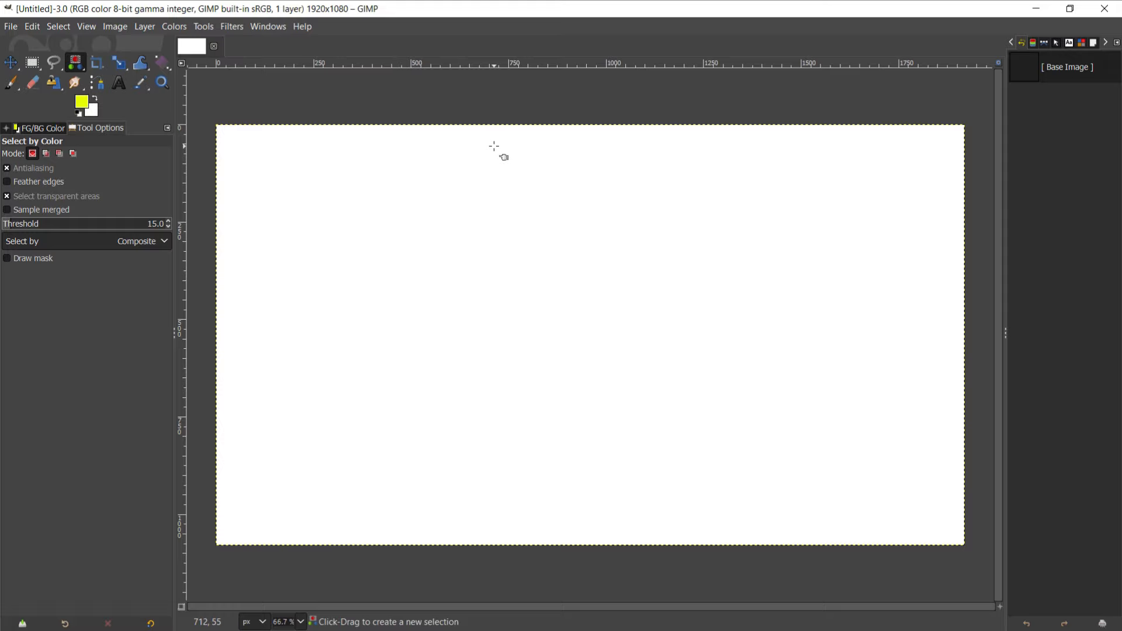
Create a new blank 1920 × 1080 image and close it again.
{"action": "left_click", "coordinate": [11, 27]}
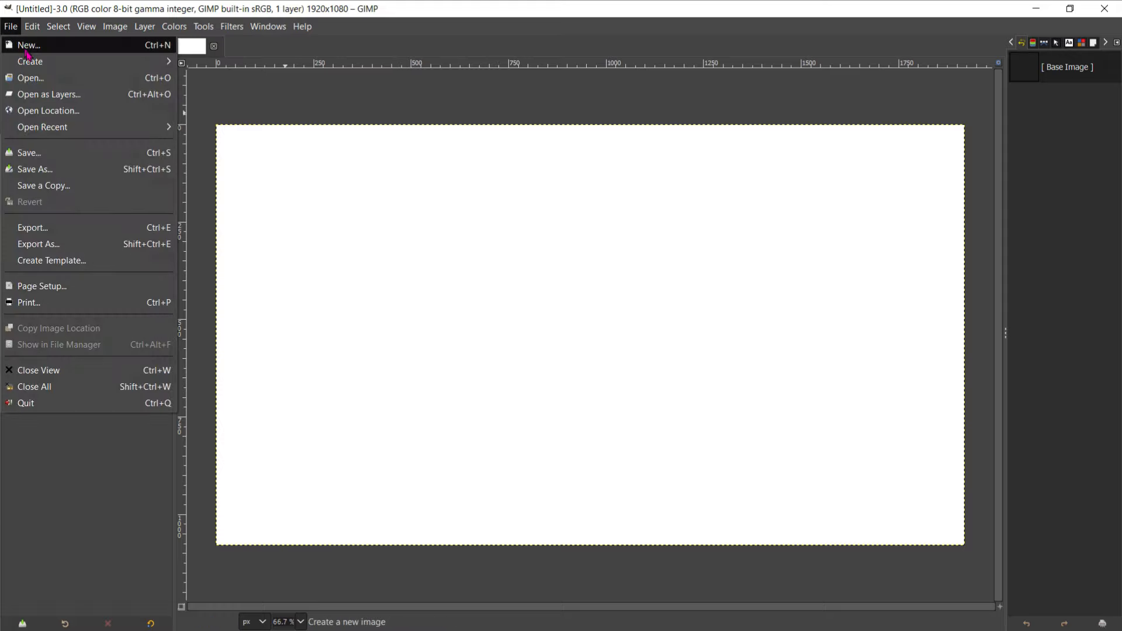
{"action": "key", "text": "Escape"}
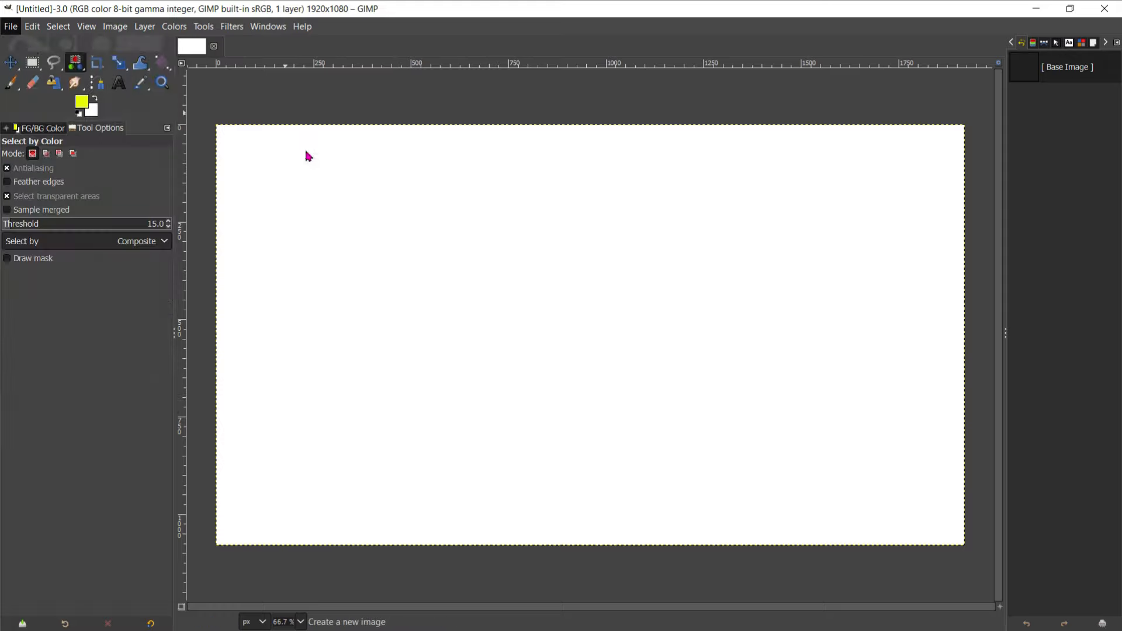
{"action": "left_click", "coordinate": [431, 217]}
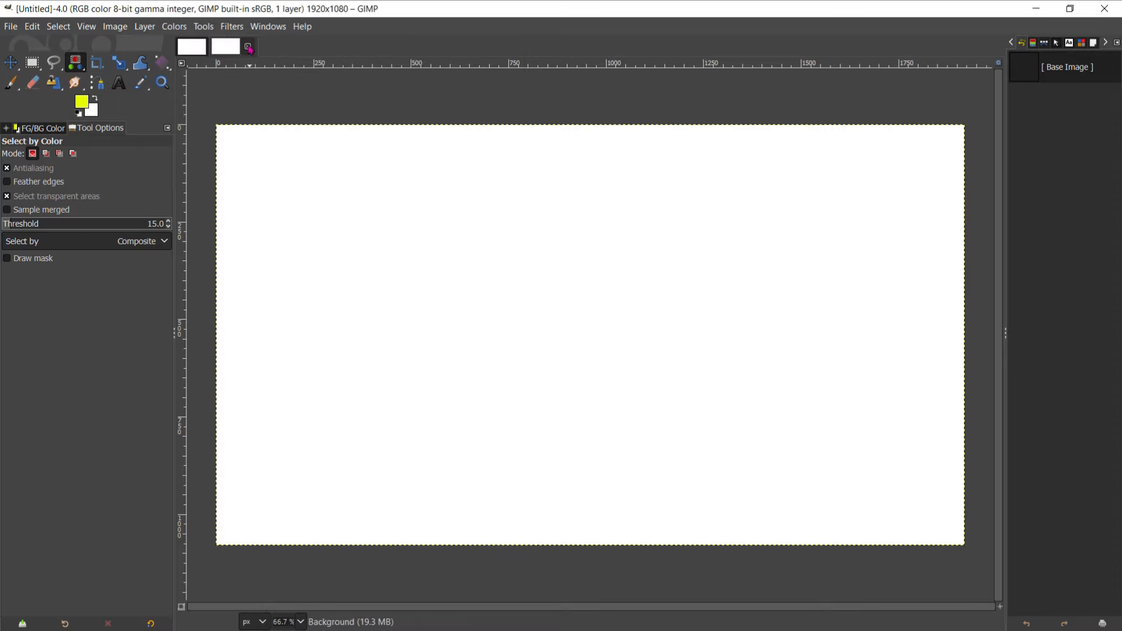
{"action": "left_click", "coordinate": [249, 47]}
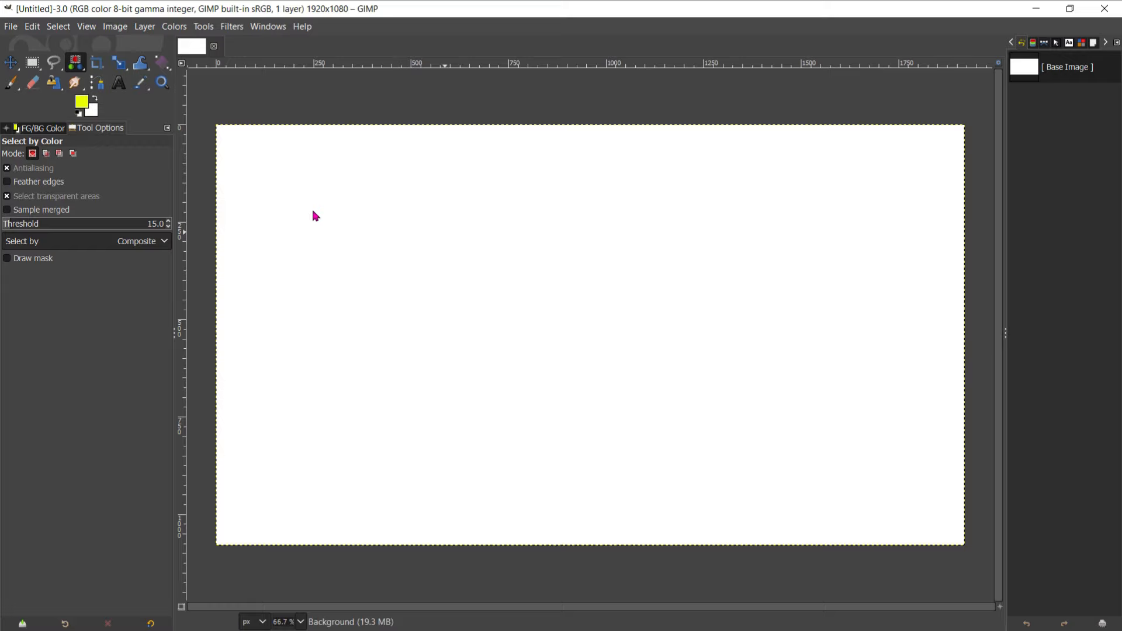
Open the preferences and adjust the minimal number of undo levels in the System Resources settings.
{"action": "left_click", "coordinate": [32, 26]}
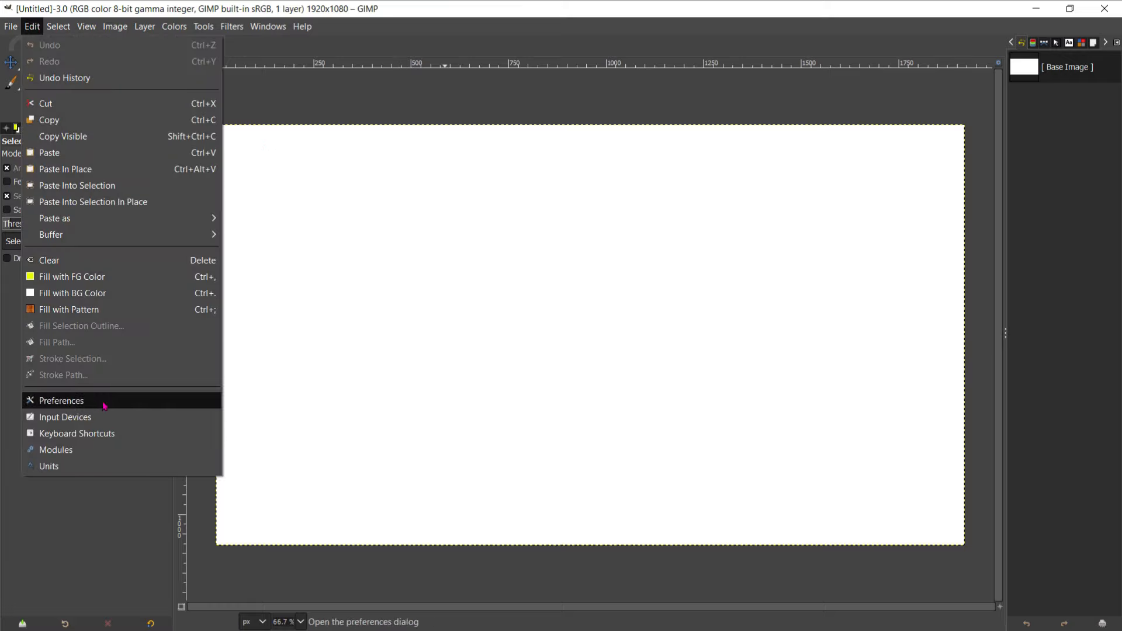
{"action": "left_click", "coordinate": [104, 404]}
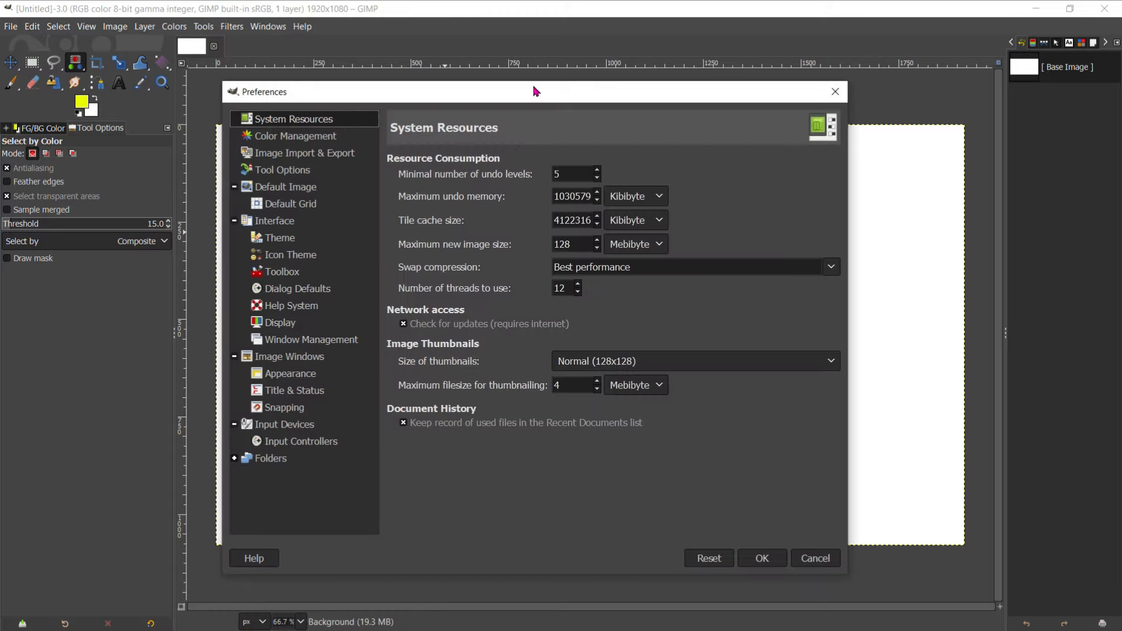
{"action": "left_click_drag", "start_coordinate": [534, 87], "coordinate": [570, 86]}
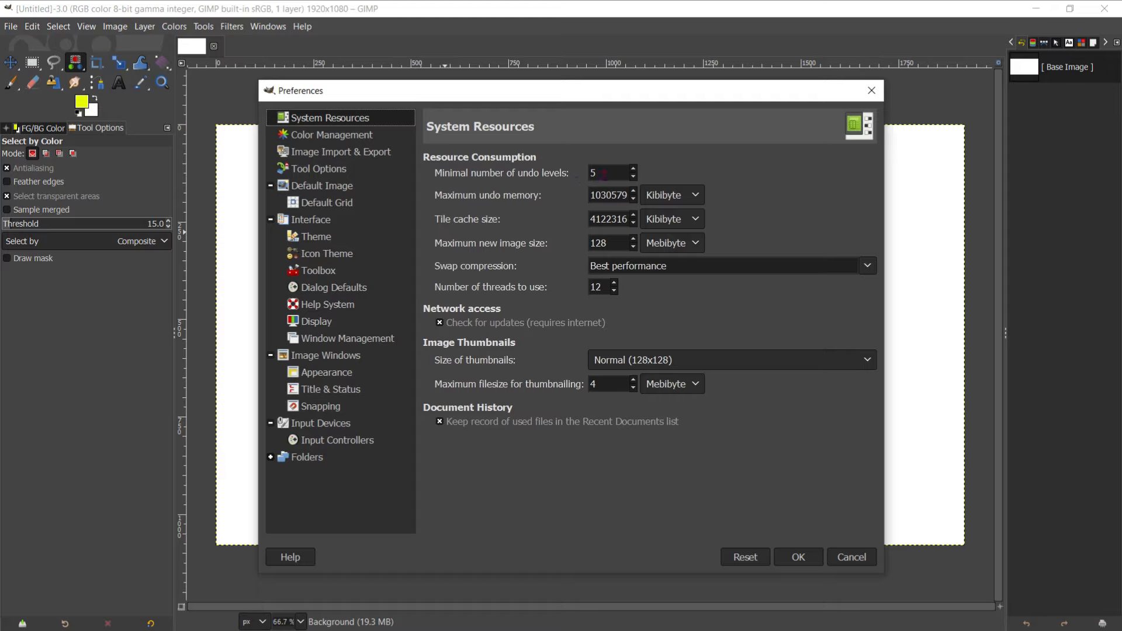
{"action": "mouse_move", "coordinate": [612, 173]}
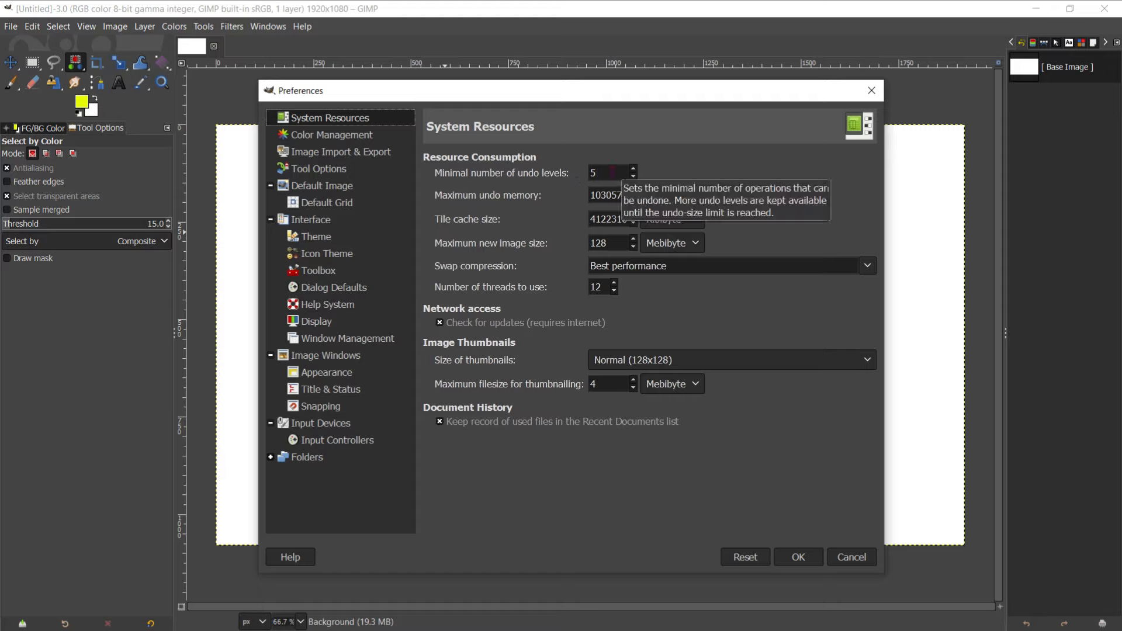
{"action": "left_click", "coordinate": [612, 173]}
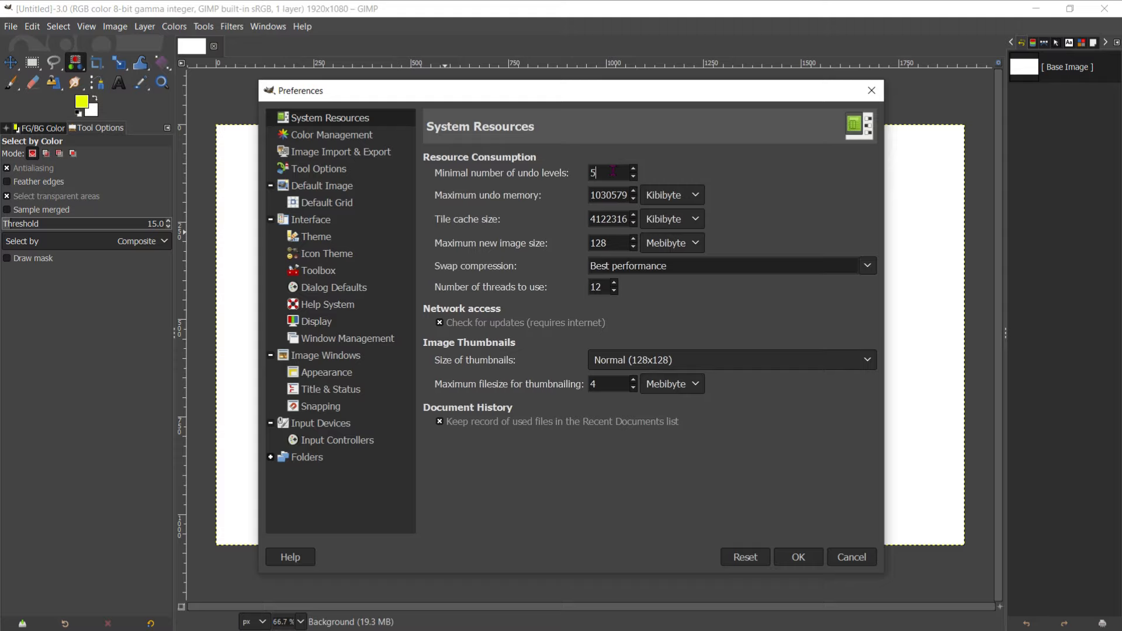
{"action": "left_click", "coordinate": [633, 169]}
{"action": "left_click", "coordinate": [633, 169]}
{"action": "left_click", "coordinate": [633, 176]}
View the Color Management preferences and set the default export file type to JPEG Image.
{"action": "left_click", "coordinate": [325, 135]}
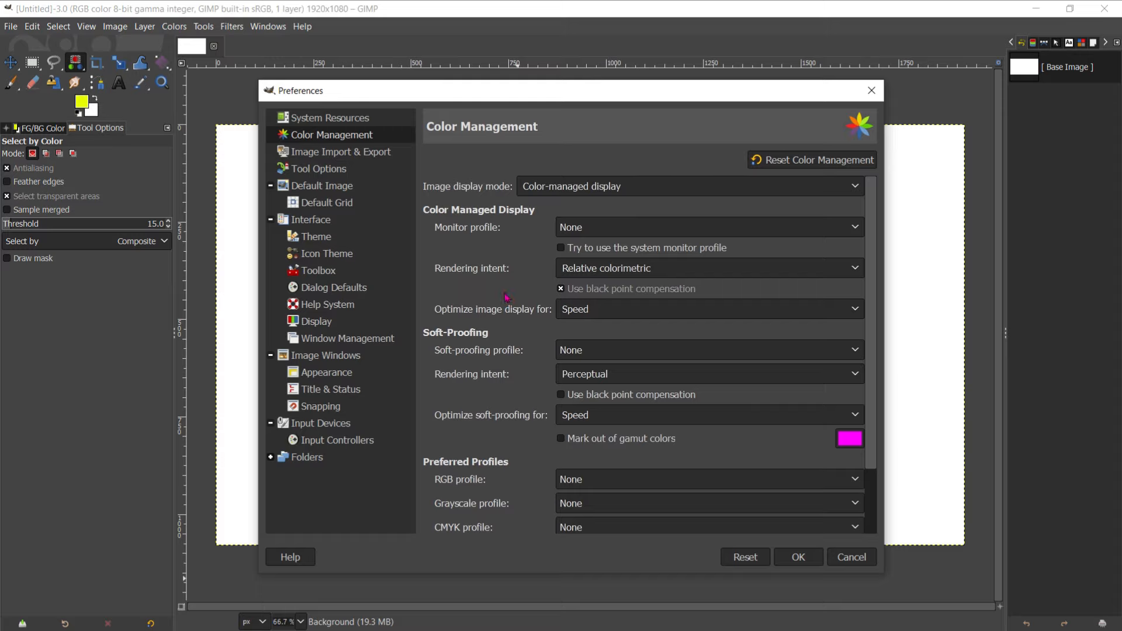
{"action": "left_click", "coordinate": [373, 155]}
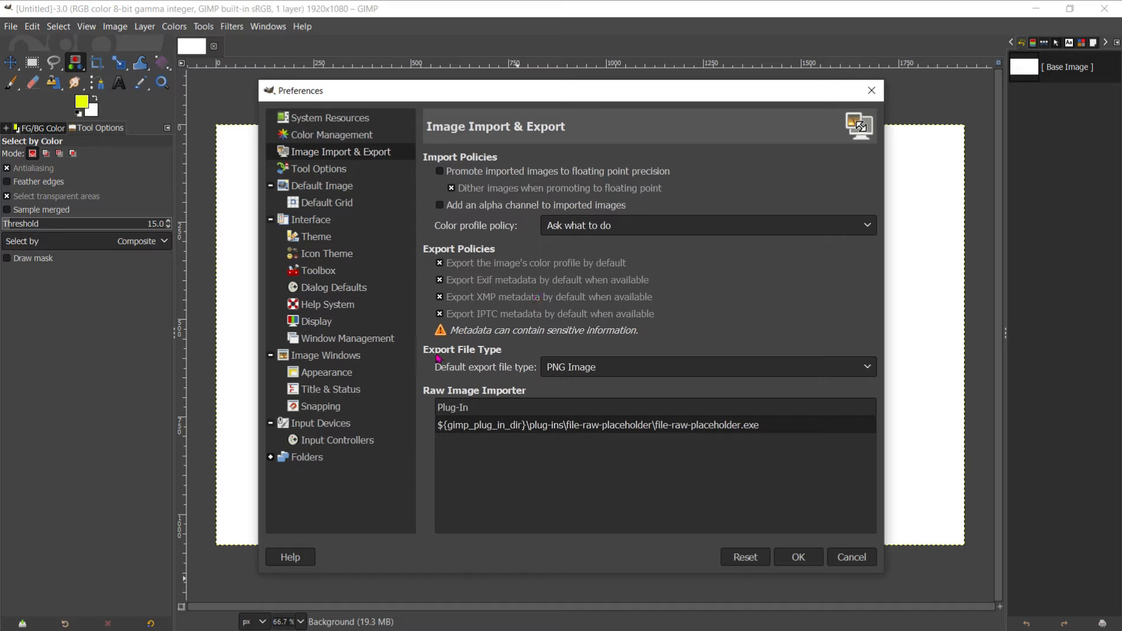
{"action": "left_click", "coordinate": [604, 372]}
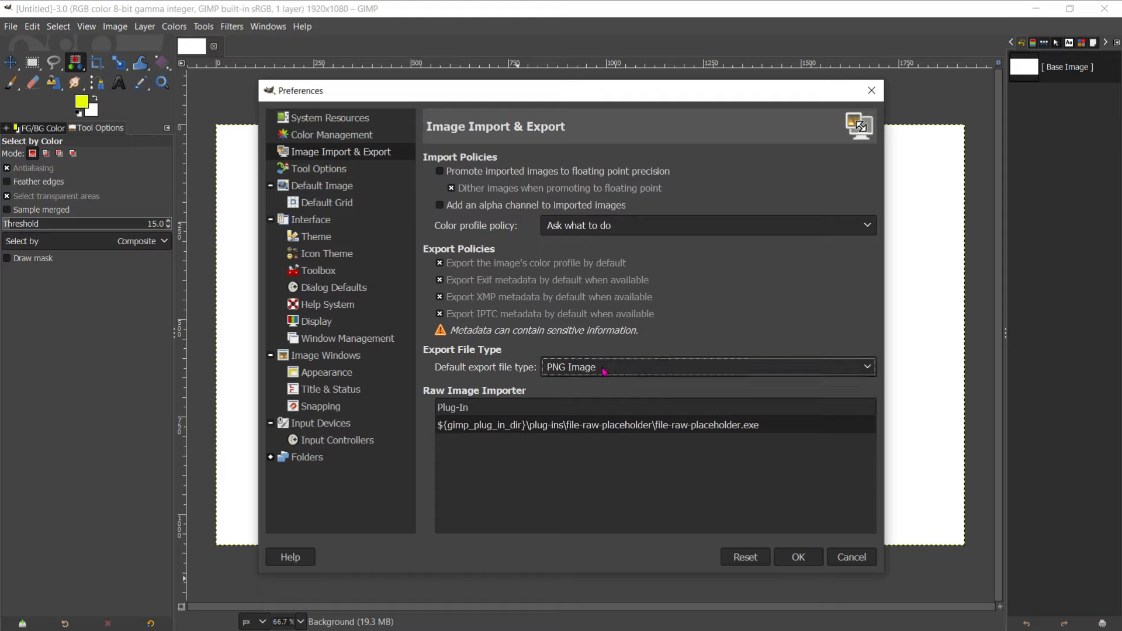
{"action": "left_click", "coordinate": [604, 372]}
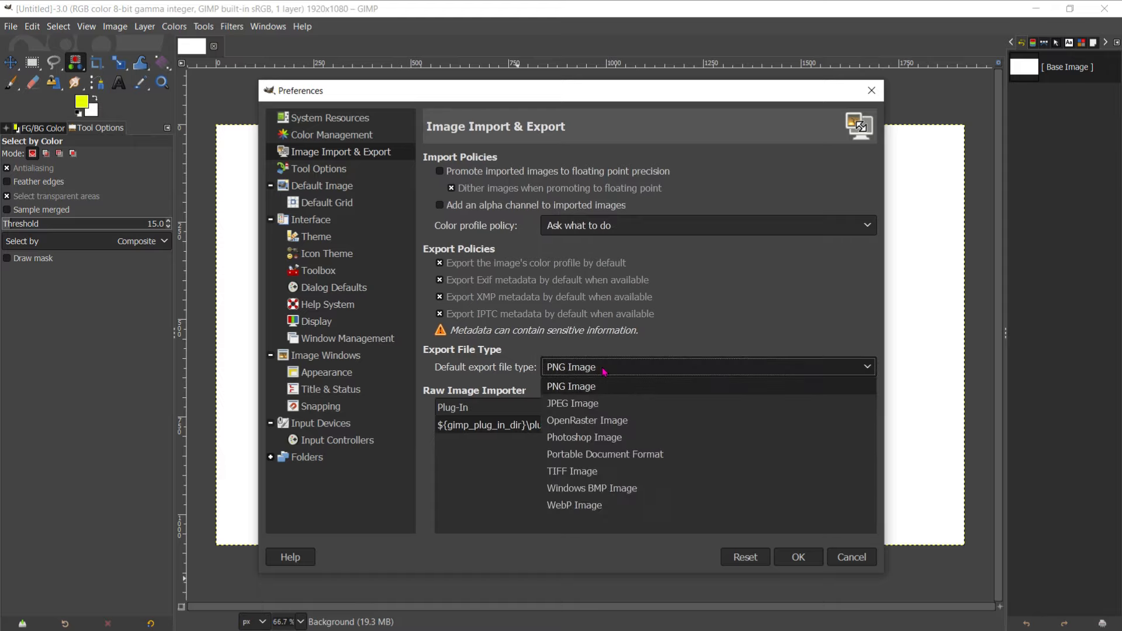
{"action": "left_click", "coordinate": [596, 409]}
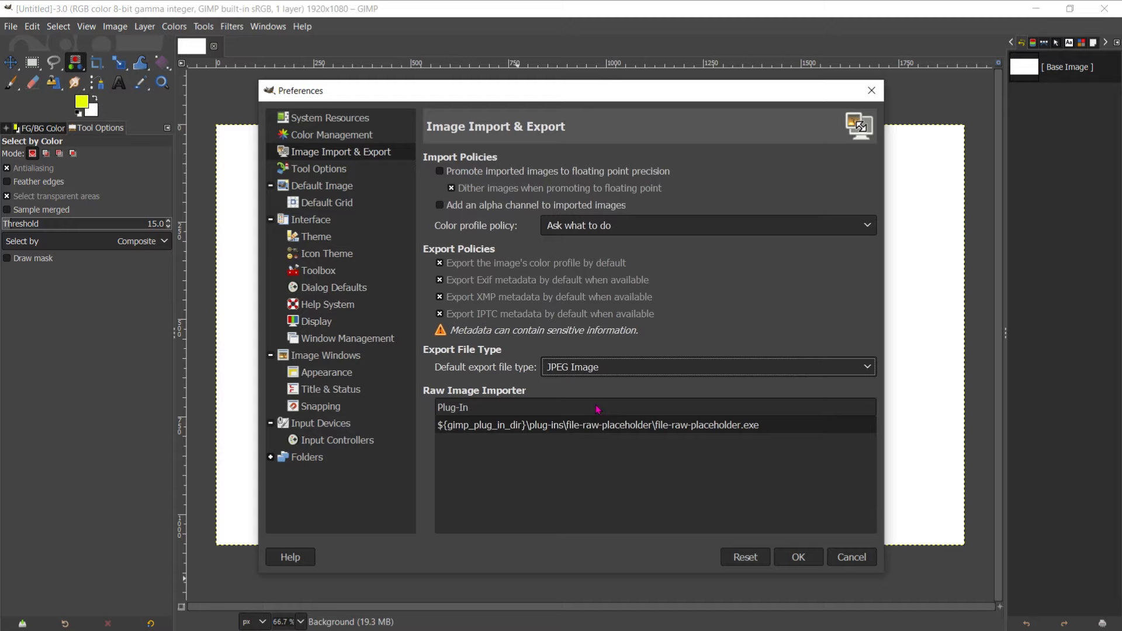
Try switching the sharing of brush and dynamics between paint tools off and on in the Tool Options preferences.
{"action": "left_click", "coordinate": [323, 171]}
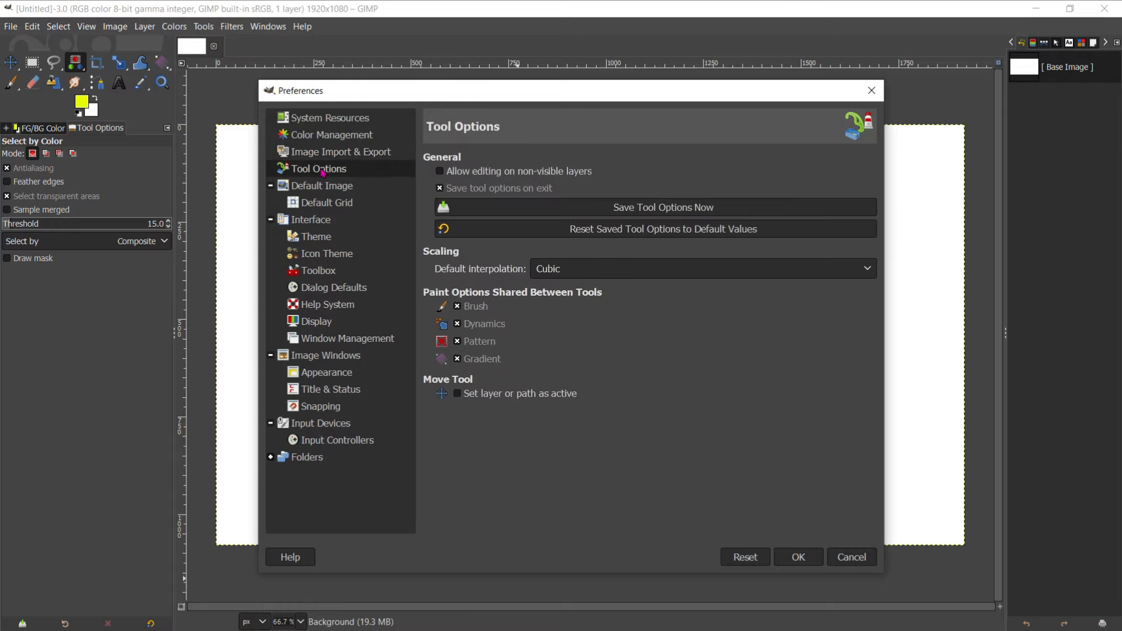
{"action": "left_click", "coordinate": [476, 307]}
{"action": "left_click", "coordinate": [476, 309]}
{"action": "left_click", "coordinate": [476, 309]}
{"action": "left_click", "coordinate": [474, 325]}
{"action": "left_click", "coordinate": [476, 308]}
{"action": "left_click", "coordinate": [485, 330]}
View the Default Image preferences, checking the available templates and collapsing and expanding the advanced options.
{"action": "left_click", "coordinate": [330, 193]}
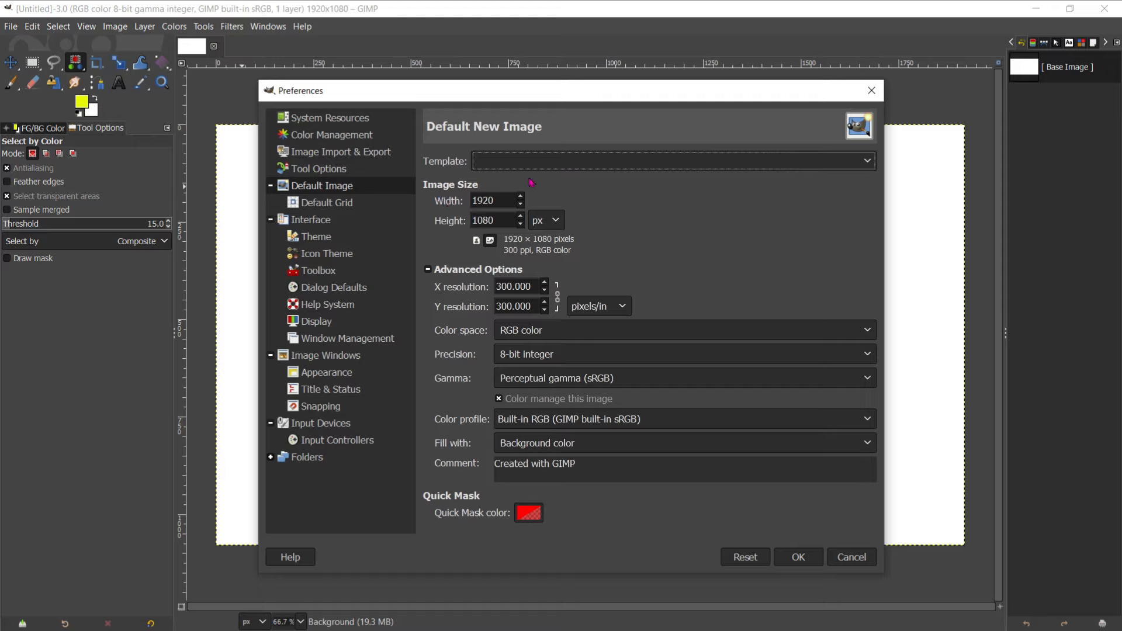
{"action": "left_click", "coordinate": [575, 162]}
{"action": "key", "text": "Escape"}
{"action": "left_click", "coordinate": [867, 161]}
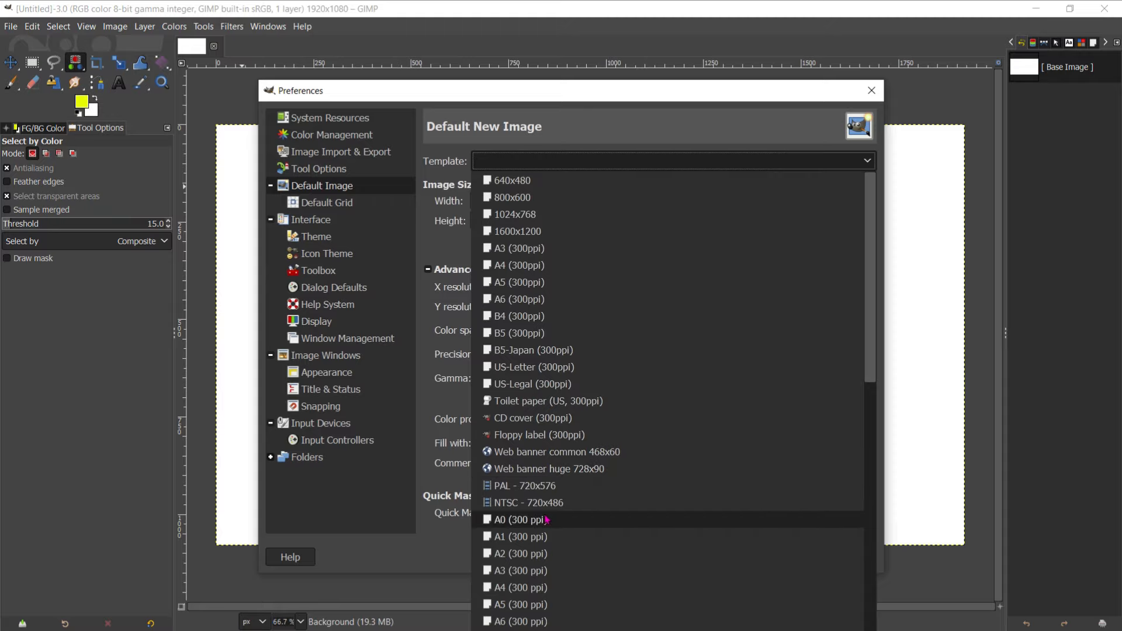
{"action": "left_click", "coordinate": [663, 125]}
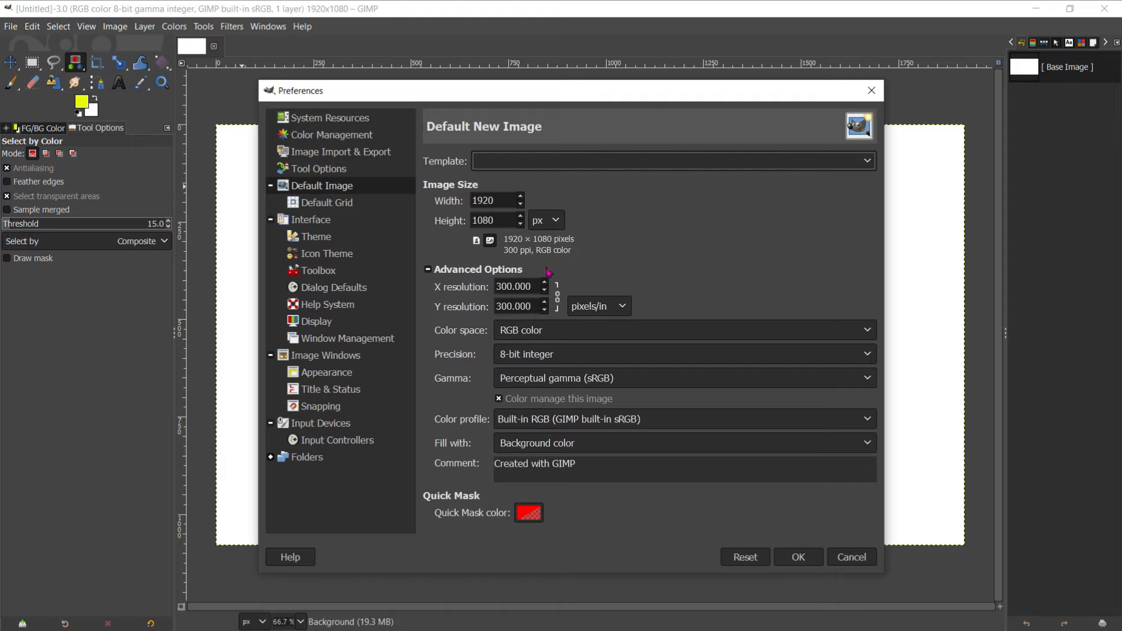
{"action": "left_click", "coordinate": [428, 270]}
{"action": "left_click", "coordinate": [428, 270]}
Try the Intersections (dots) and Dashed line styles for the default image grid, and settle on Double dashed.
{"action": "left_click", "coordinate": [329, 206]}
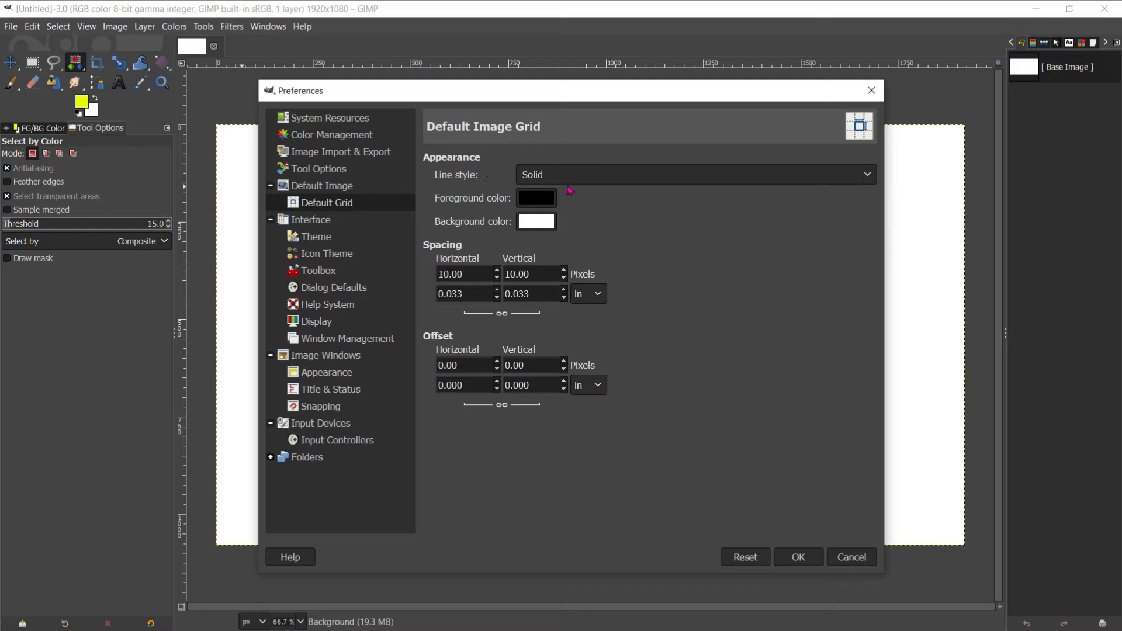
{"action": "left_click", "coordinate": [871, 173]}
{"action": "left_click", "coordinate": [633, 198]}
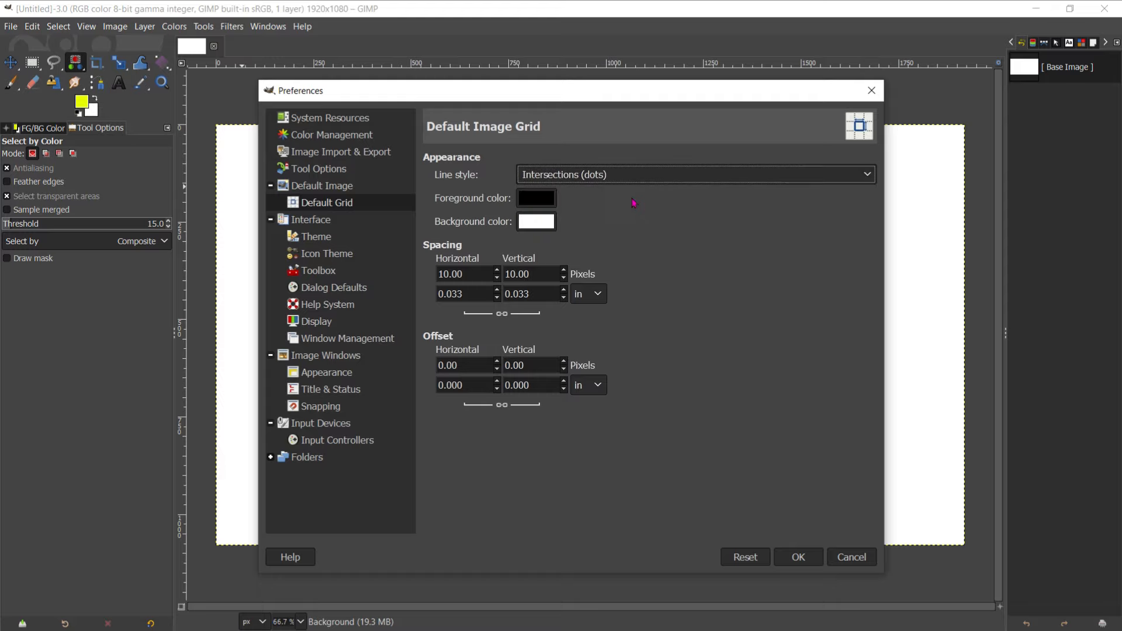
{"action": "left_click", "coordinate": [686, 175]}
{"action": "left_click", "coordinate": [559, 231]}
{"action": "left_click", "coordinate": [636, 175]}
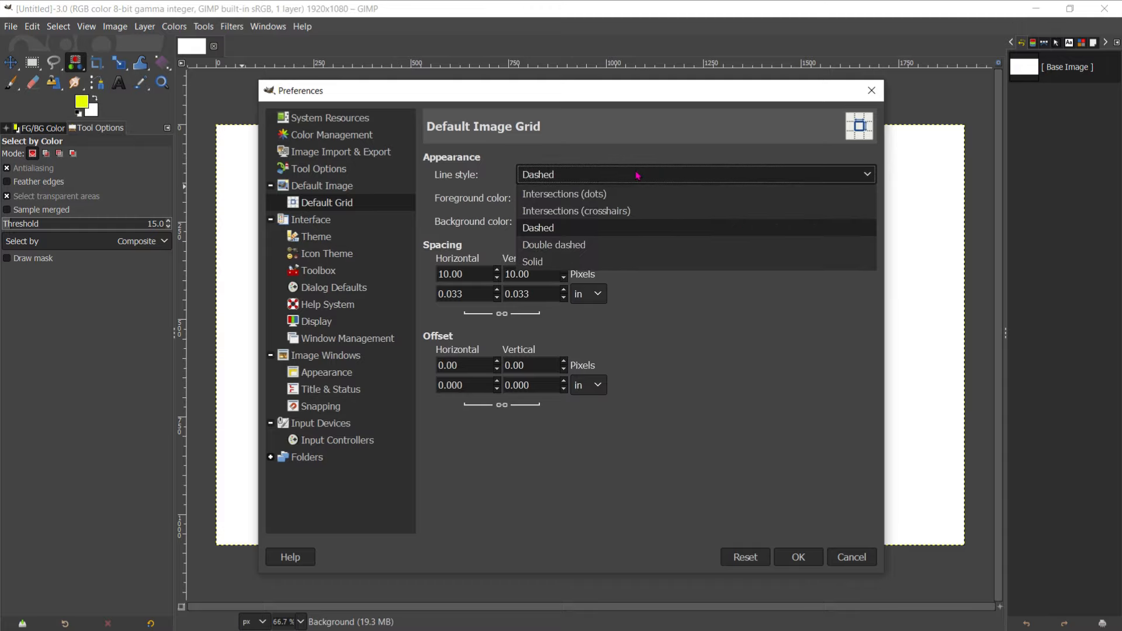
{"action": "left_click", "coordinate": [591, 245]}
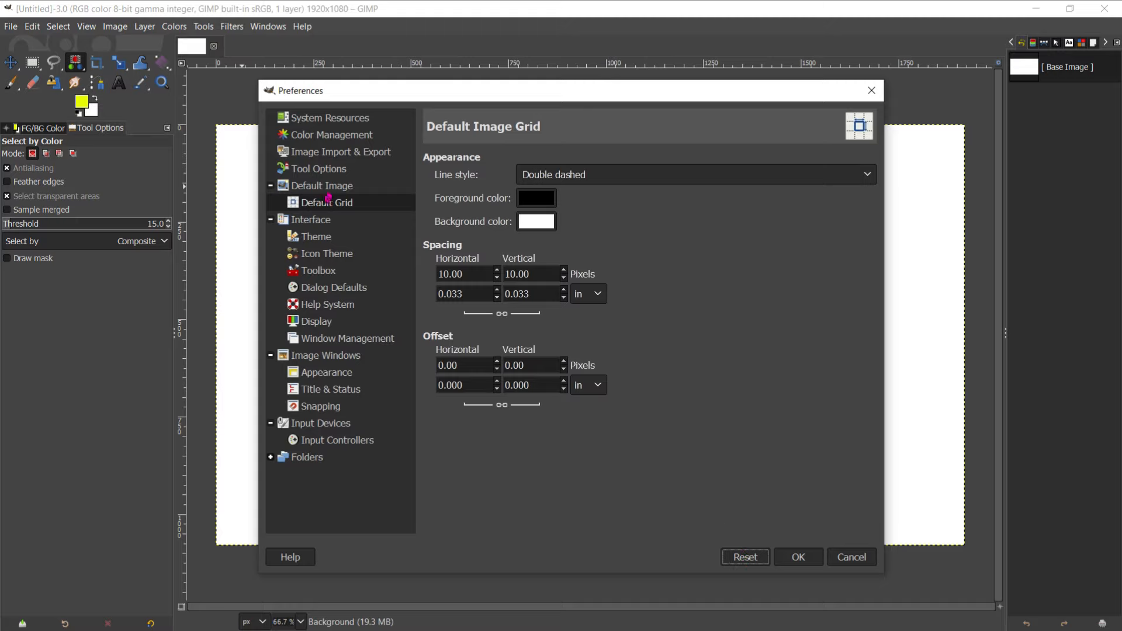
View the Interface preferences and look through the available interface languages.
{"action": "left_click", "coordinate": [316, 222]}
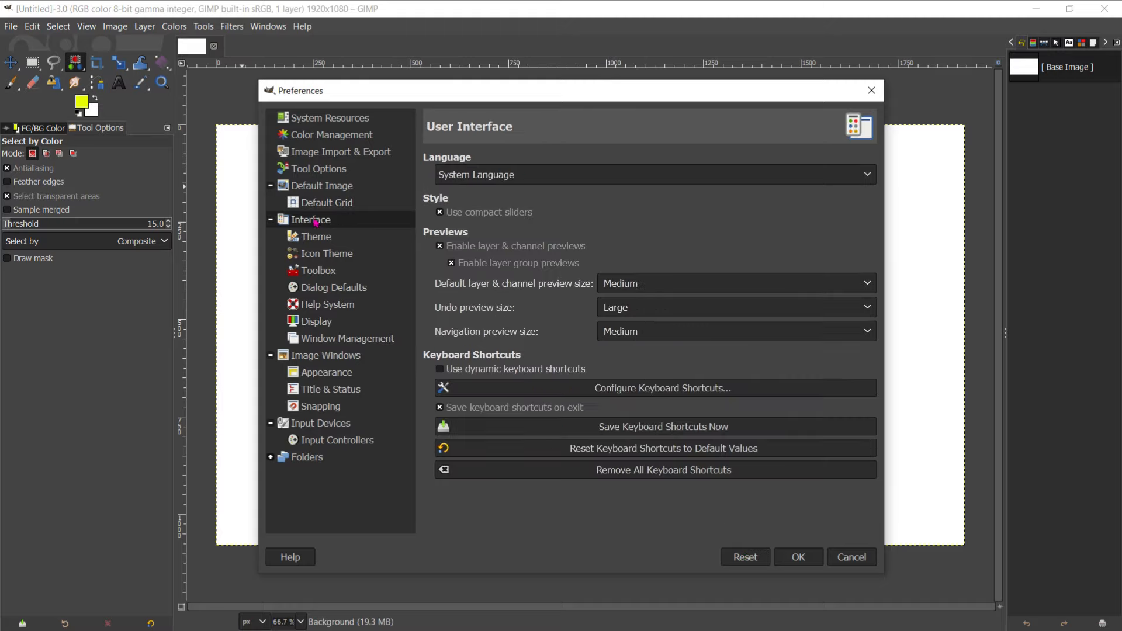
{"action": "left_click", "coordinate": [572, 178]}
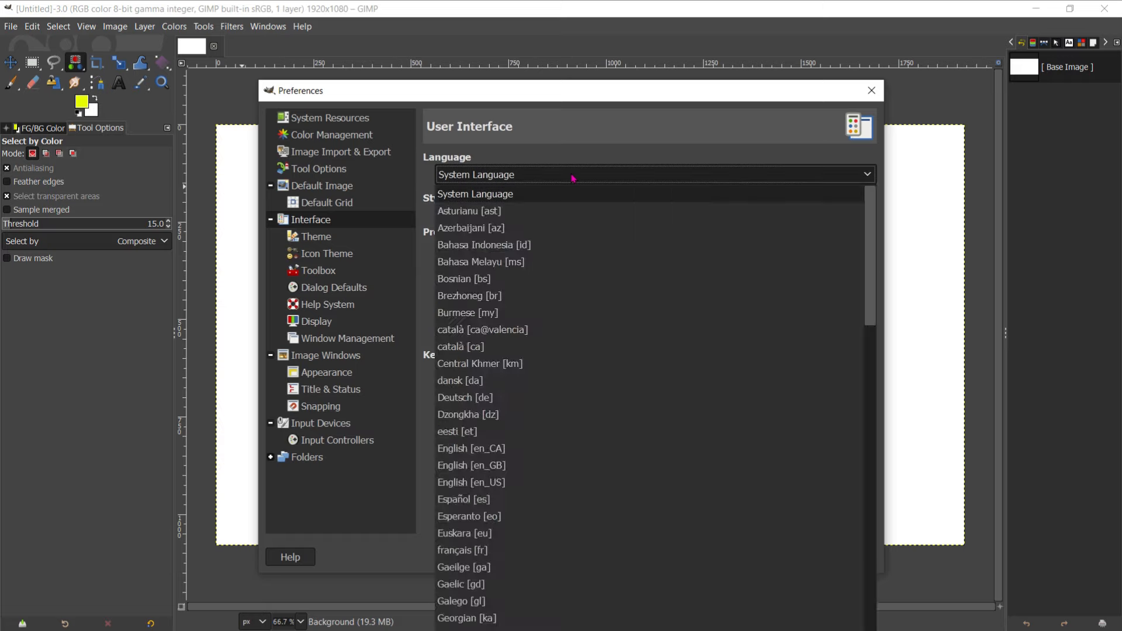
{"action": "left_click", "coordinate": [572, 178]}
{"action": "left_click", "coordinate": [573, 177]}
{"action": "left_click", "coordinate": [572, 178]}
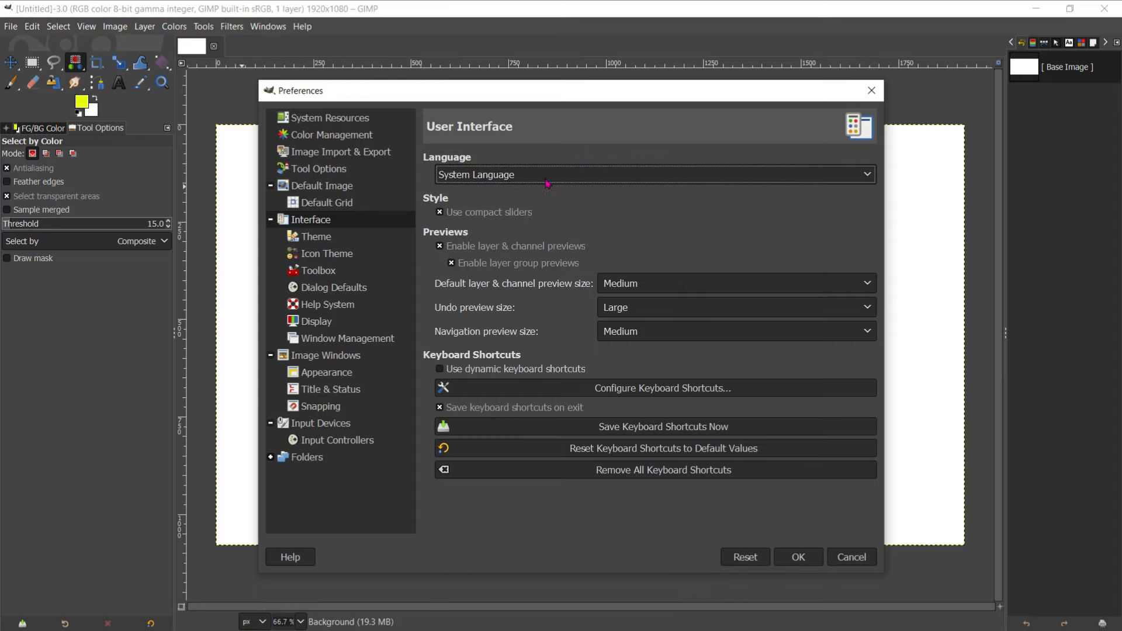
Try the Gray, Light and System interface themes, and switch back to the Dark theme.
{"action": "left_click", "coordinate": [319, 242]}
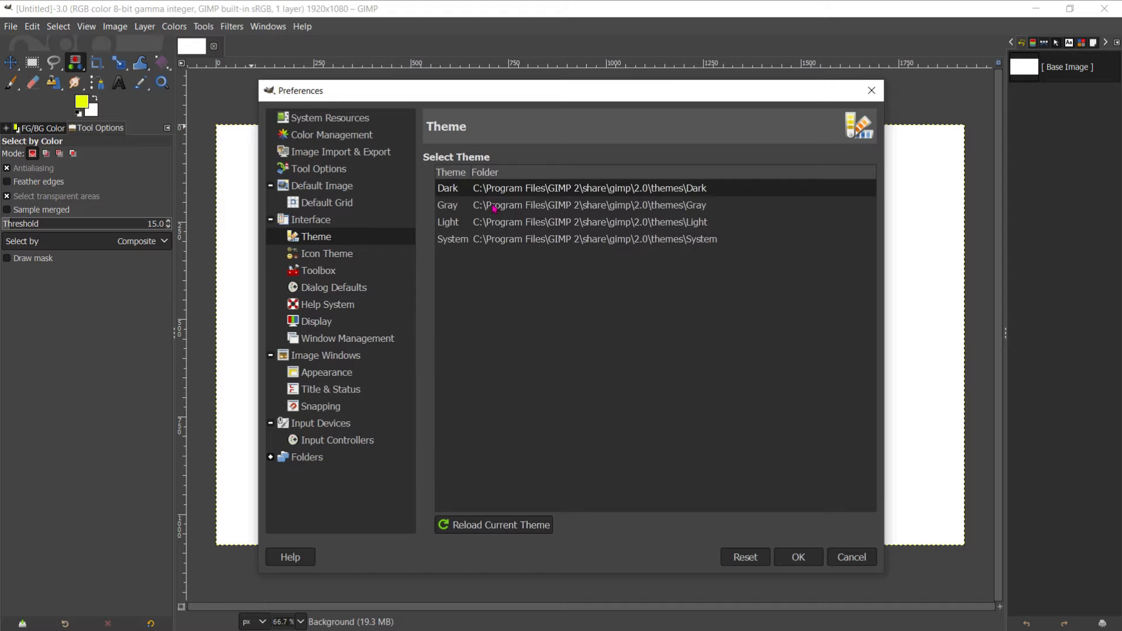
{"action": "left_click", "coordinate": [453, 209]}
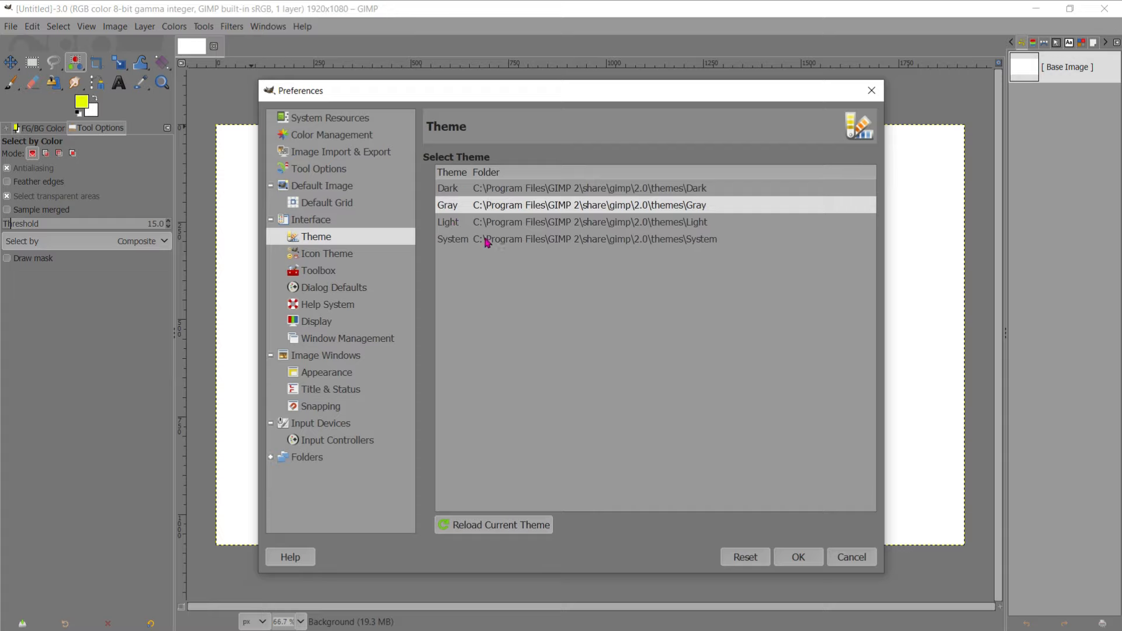
{"action": "left_click", "coordinate": [449, 224]}
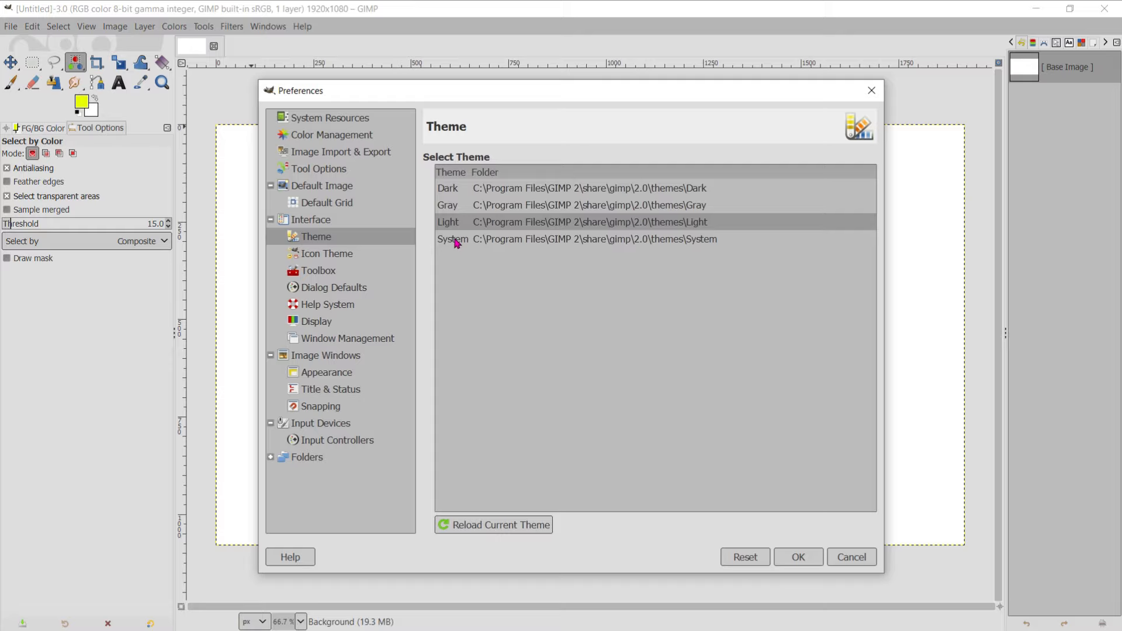
{"action": "left_click", "coordinate": [457, 243]}
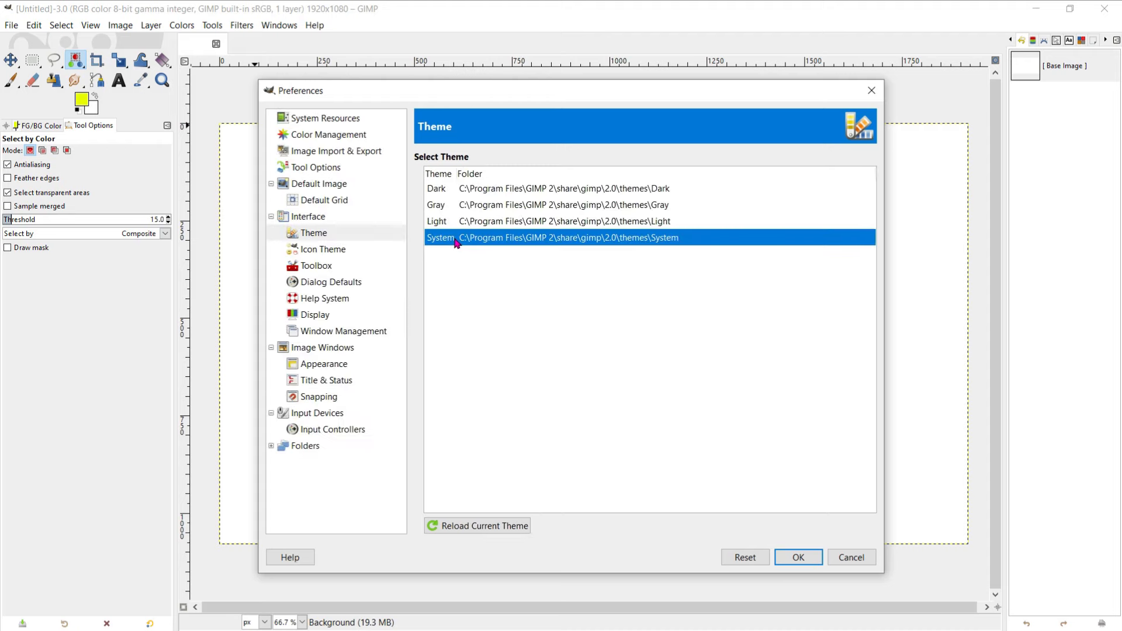
{"action": "left_click", "coordinate": [442, 189]}
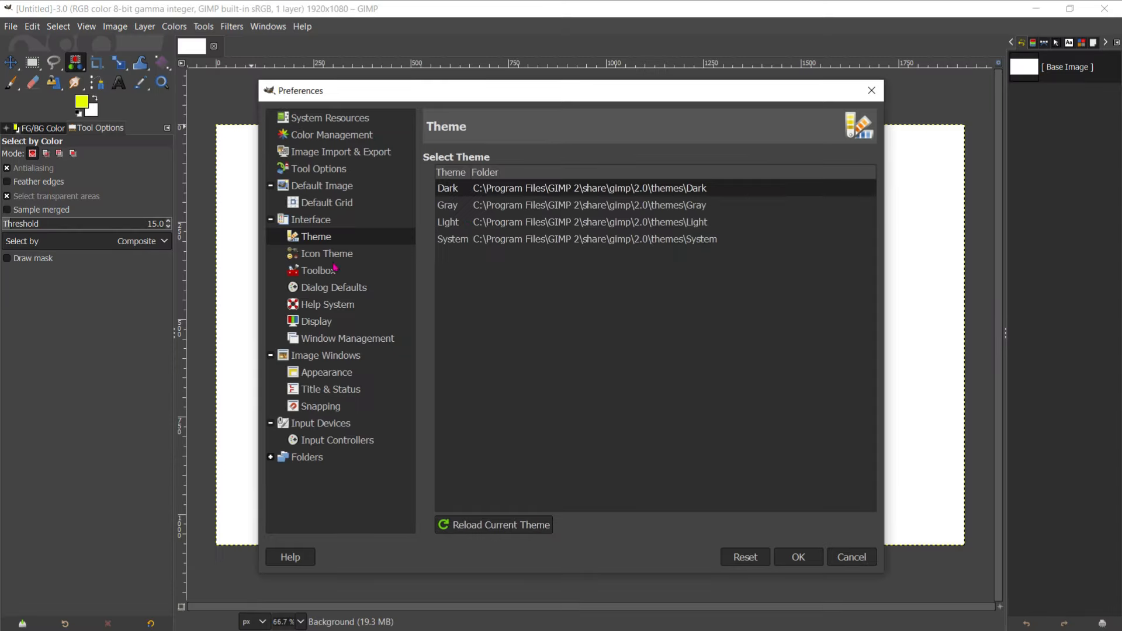
Try the Legacy, Symbolic and Symbolic-High-Contrast icon themes, and switch back to the Color icon theme.
{"action": "left_click", "coordinate": [343, 256]}
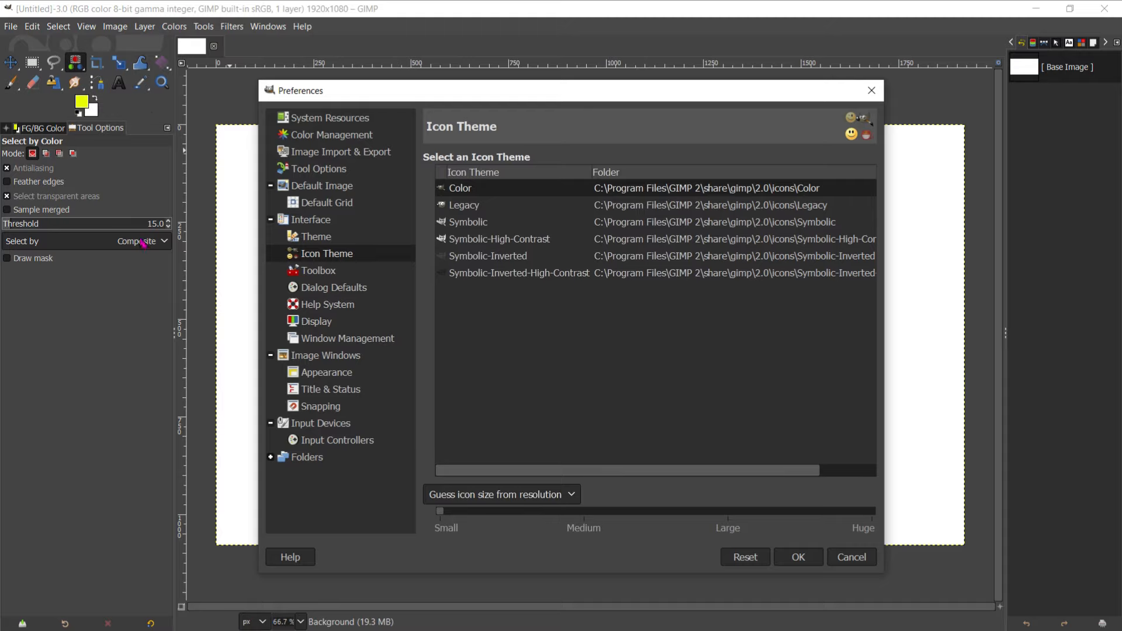
{"action": "key", "text": "Down"}
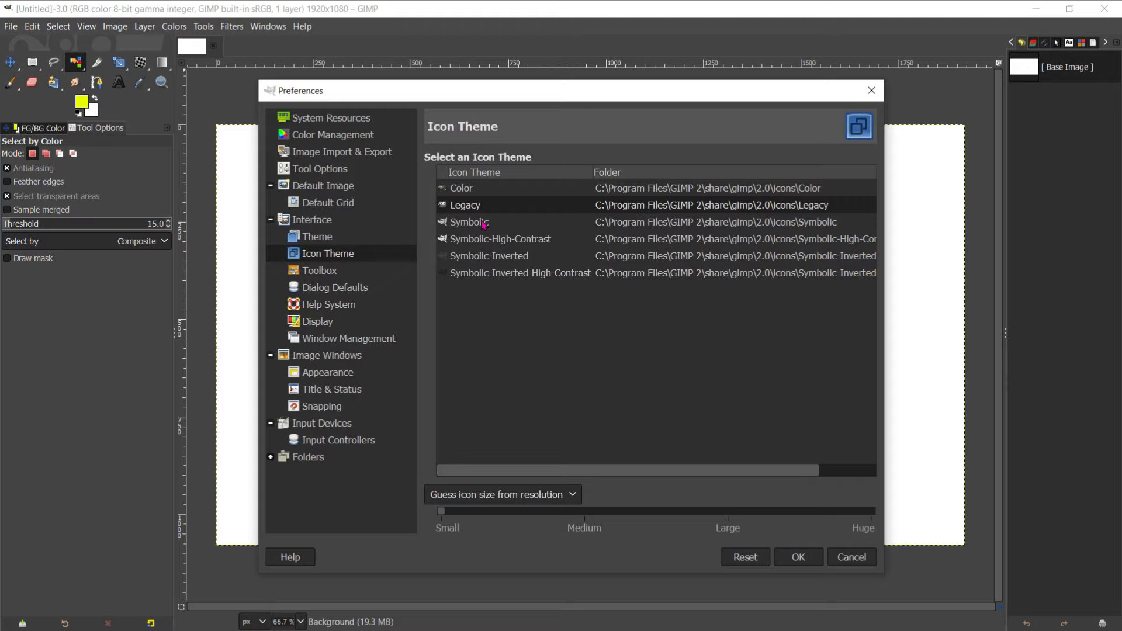
{"action": "left_click", "coordinate": [484, 225]}
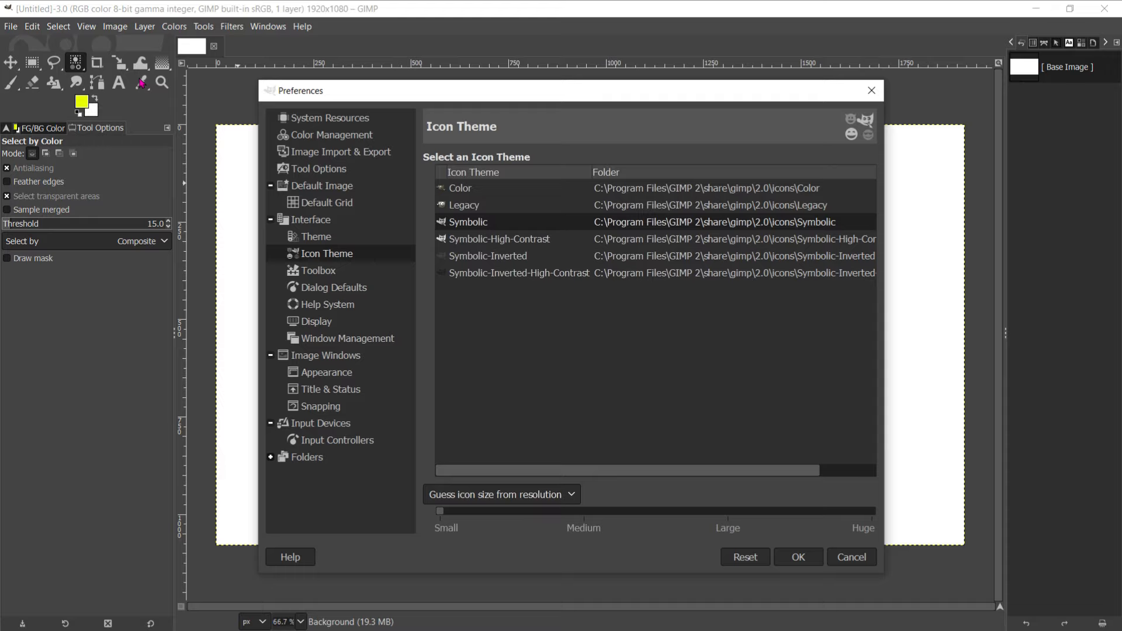
{"action": "key", "text": "Down"}
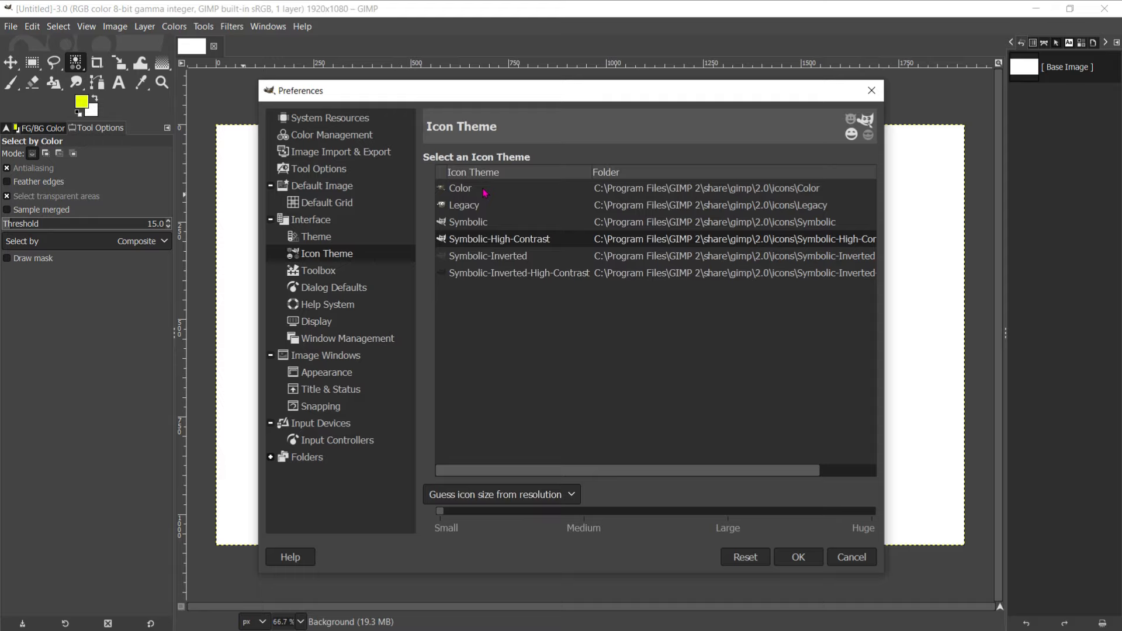
{"action": "left_click", "coordinate": [484, 193]}
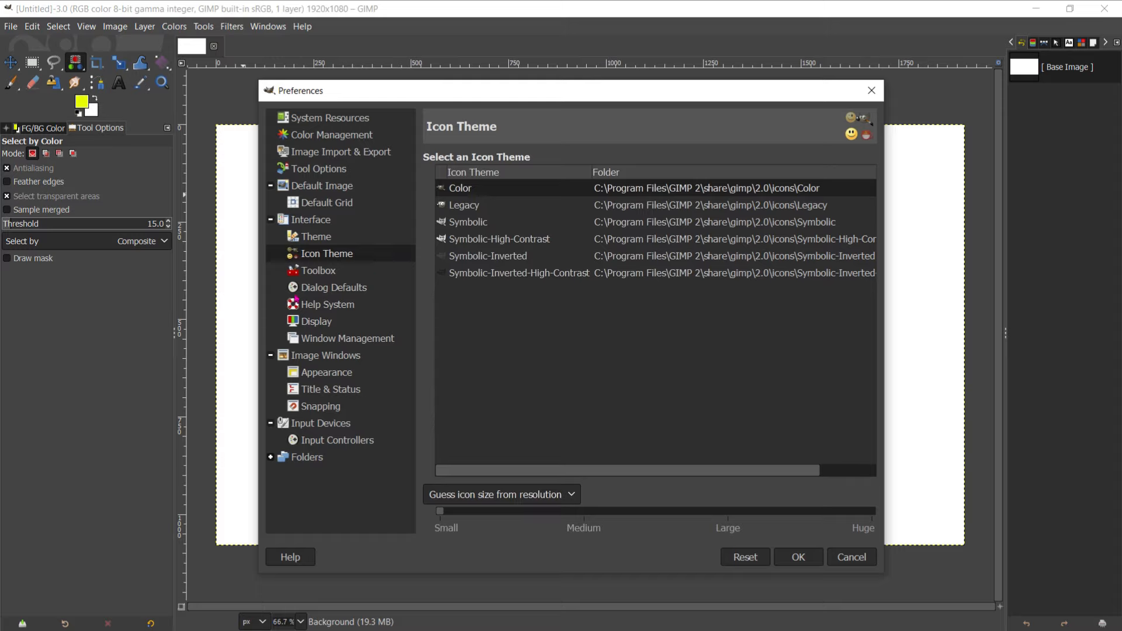
Try hiding and restoring the Move and Alignment tool group in the Toolbox preferences, twice.
{"action": "left_click", "coordinate": [325, 271]}
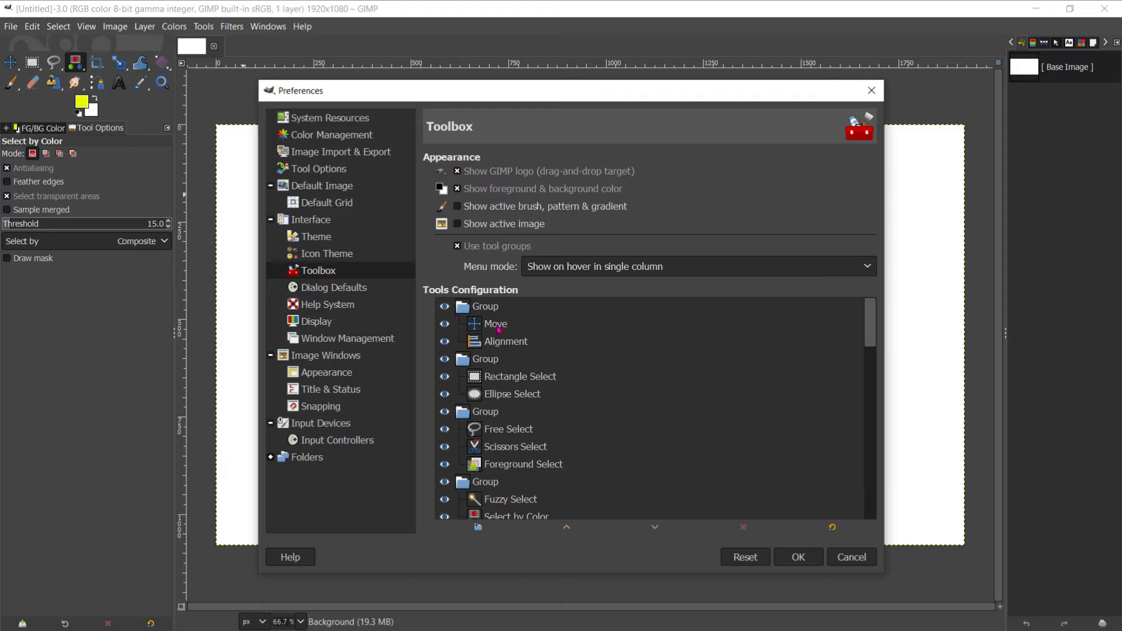
{"action": "left_click", "coordinate": [447, 309]}
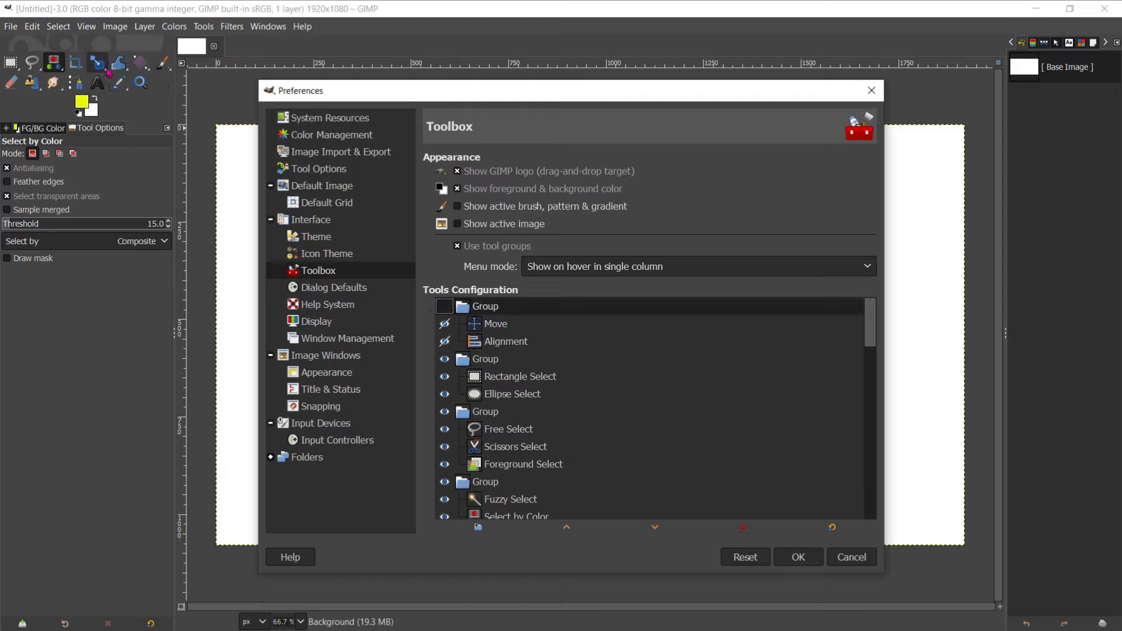
{"action": "left_click", "coordinate": [444, 306]}
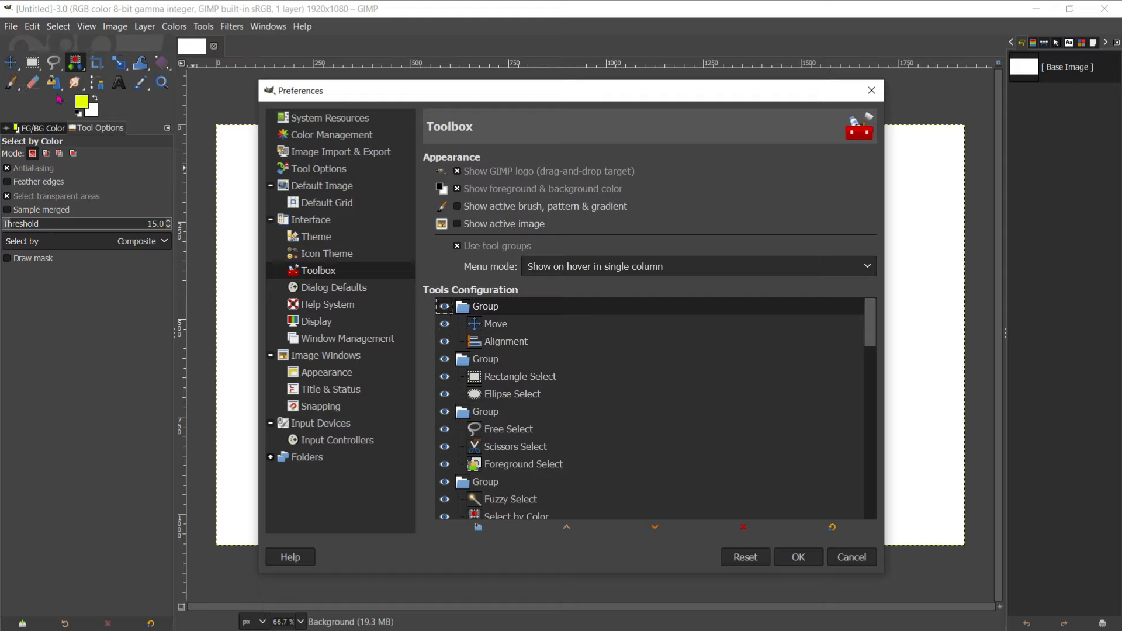
{"action": "left_click", "coordinate": [446, 309]}
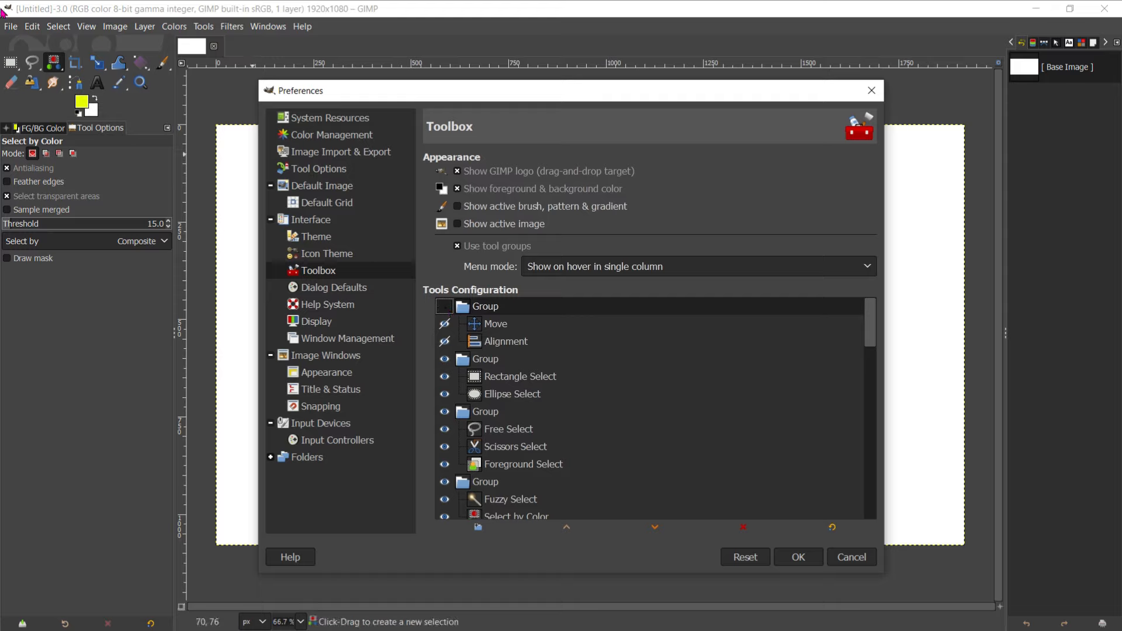
{"action": "left_click", "coordinate": [444, 308]}
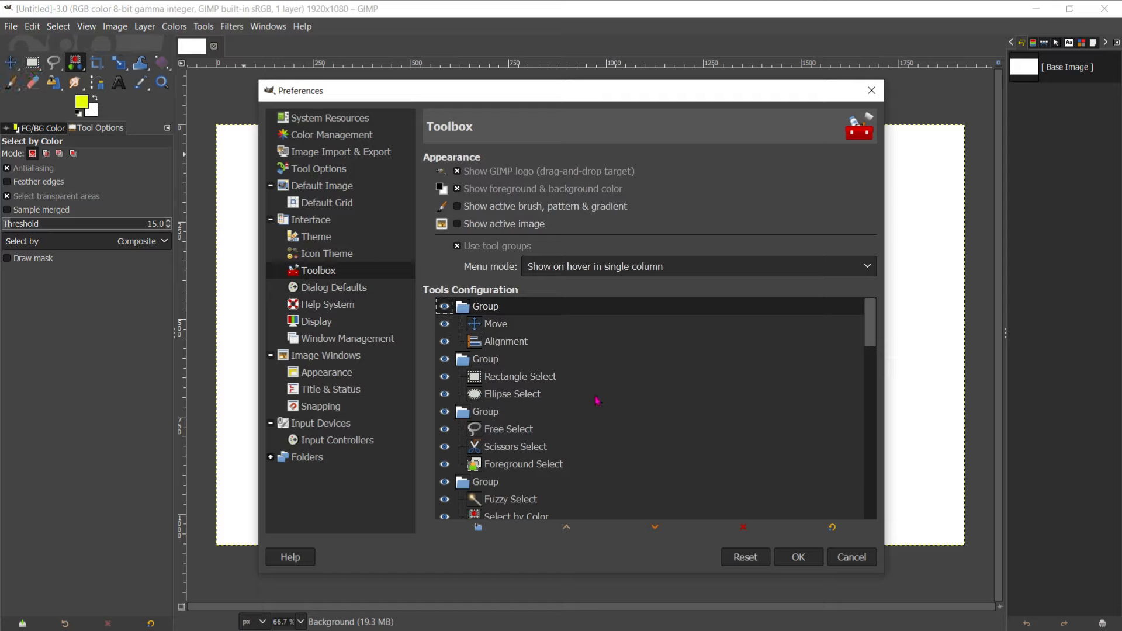
Try hiding and restoring the Color Picker and Measure tool group, and view the Dialog Defaults preferences.
{"action": "left_click_drag", "start_coordinate": [870, 340], "coordinate": [864, 522]}
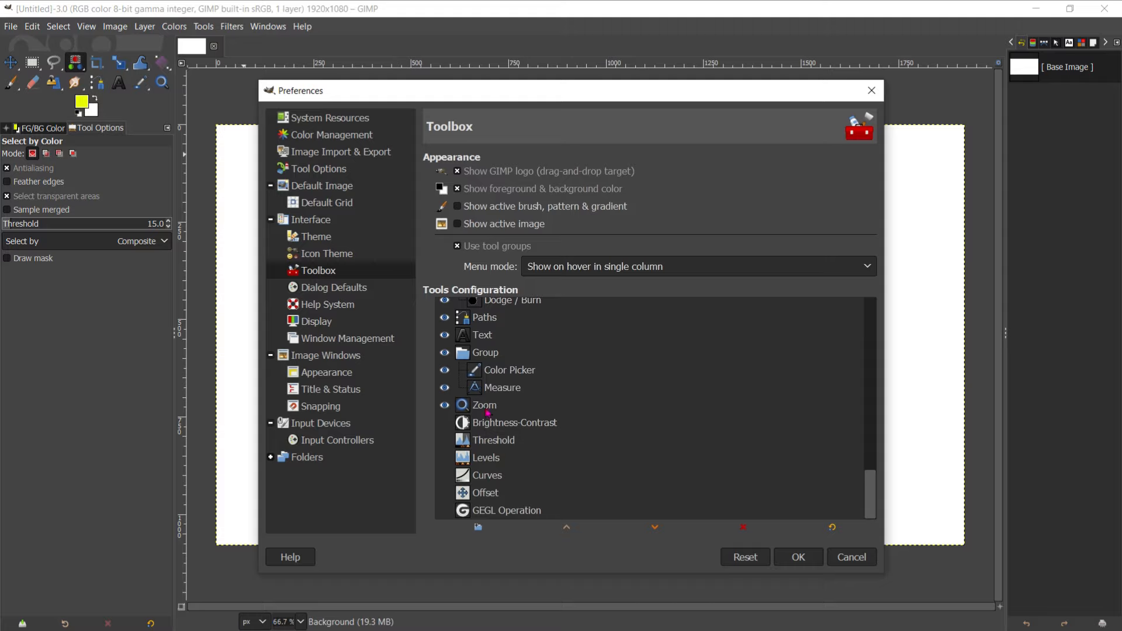
{"action": "left_click", "coordinate": [445, 357]}
{"action": "left_click", "coordinate": [445, 358]}
{"action": "mouse_move", "coordinate": [151, 92]}
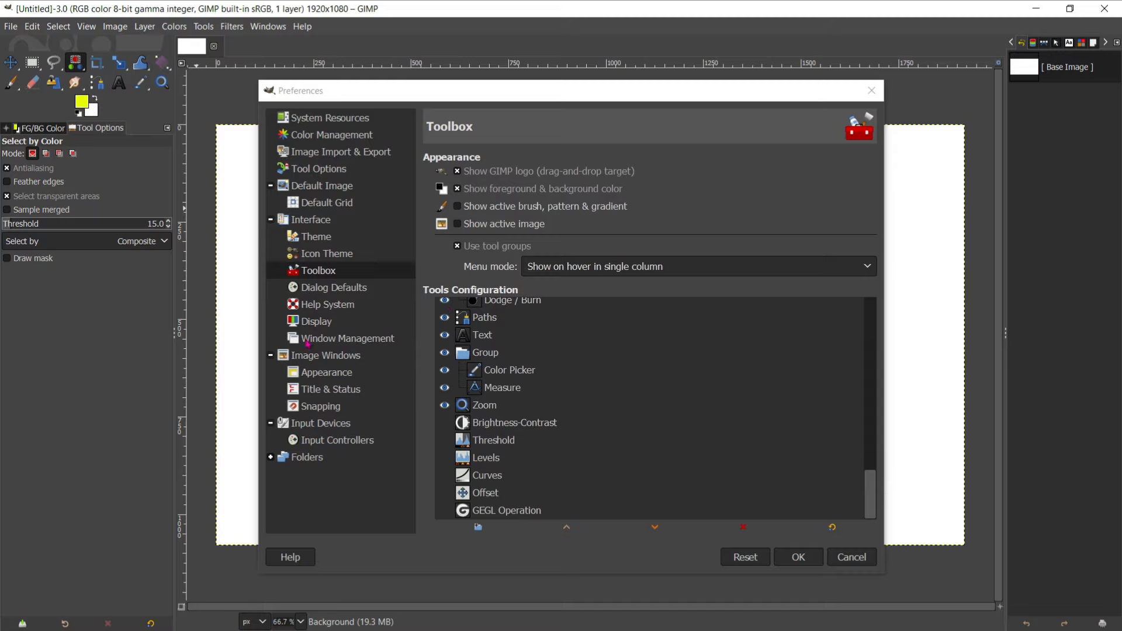
{"action": "left_click", "coordinate": [334, 289]}
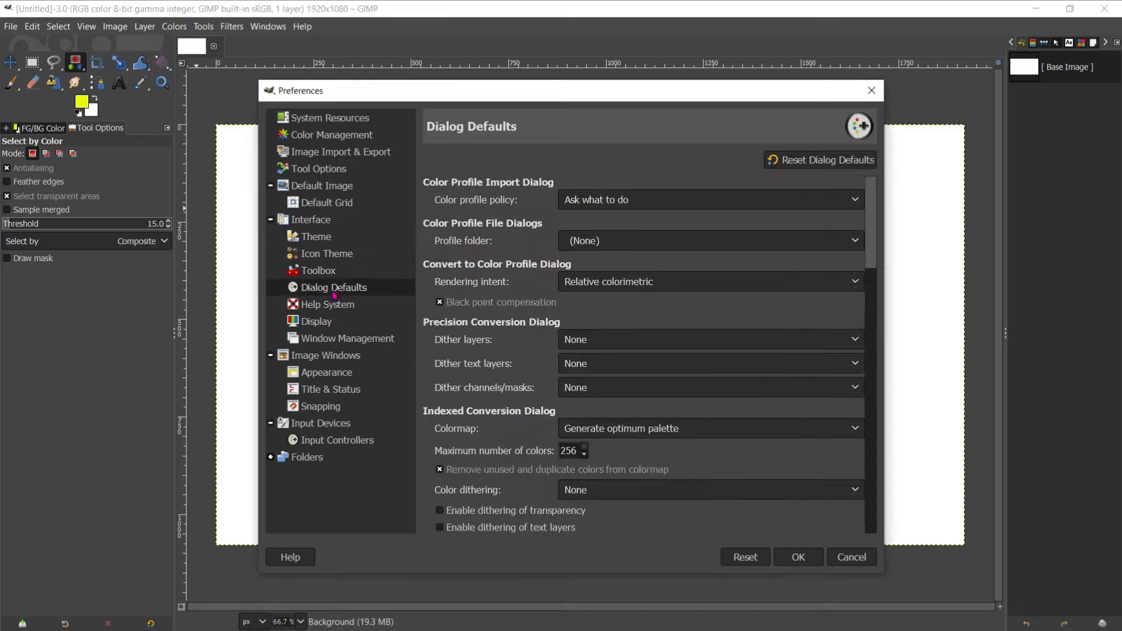
Switch the icon theme to a custom icon size, compare the Small, Medium, Large and Huge sizes, and set it to Huge.
{"action": "left_click", "coordinate": [330, 257]}
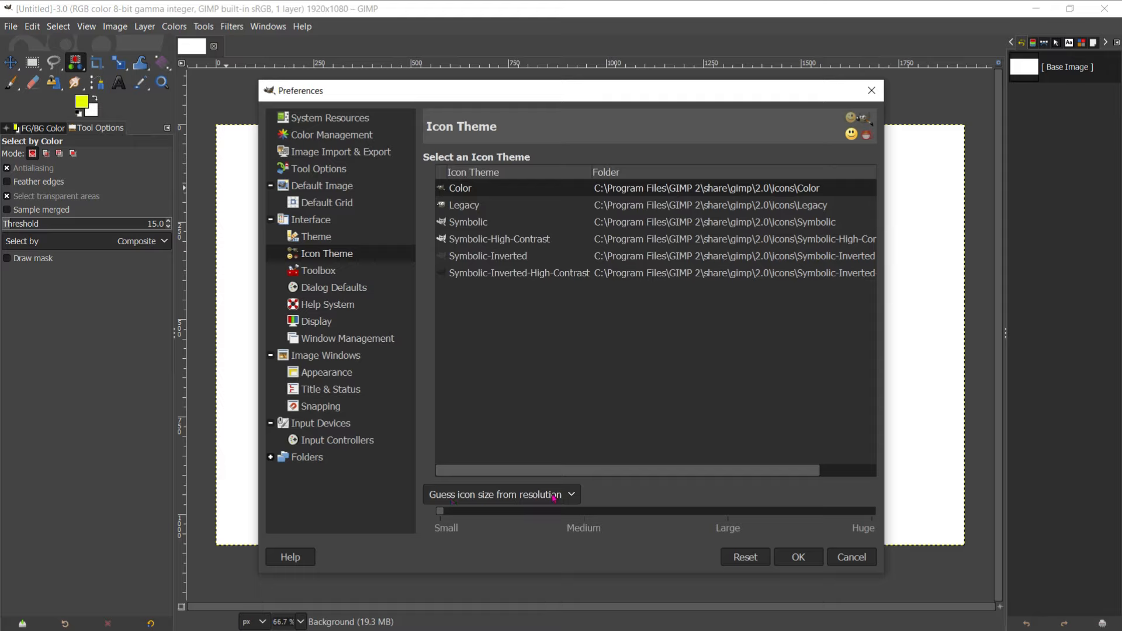
{"action": "left_click", "coordinate": [526, 495]}
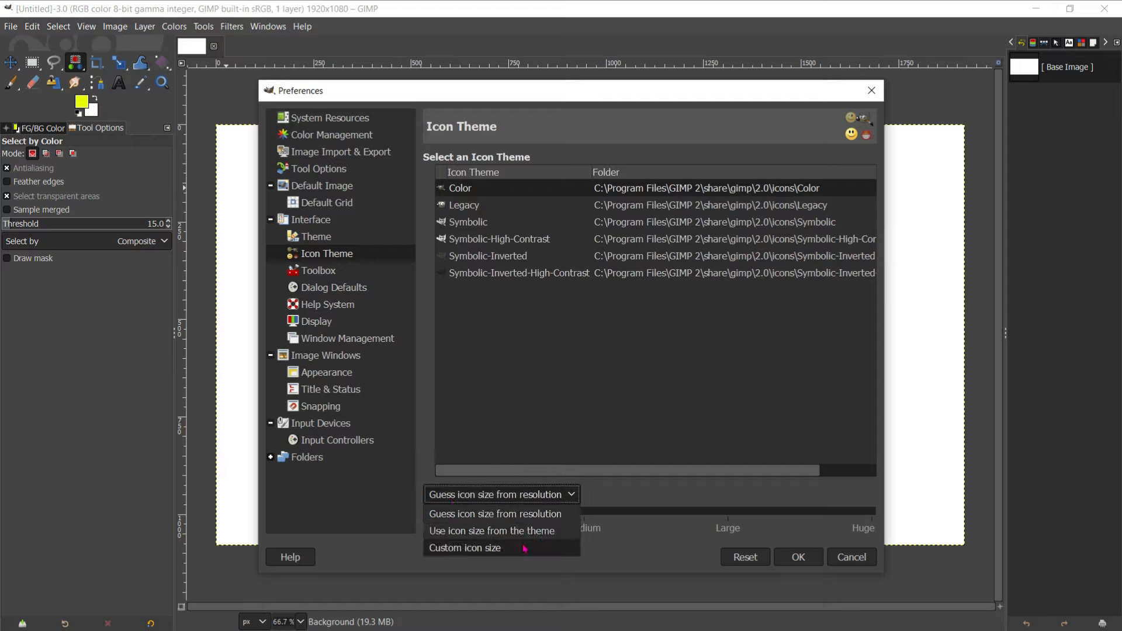
{"action": "left_click", "coordinate": [484, 552]}
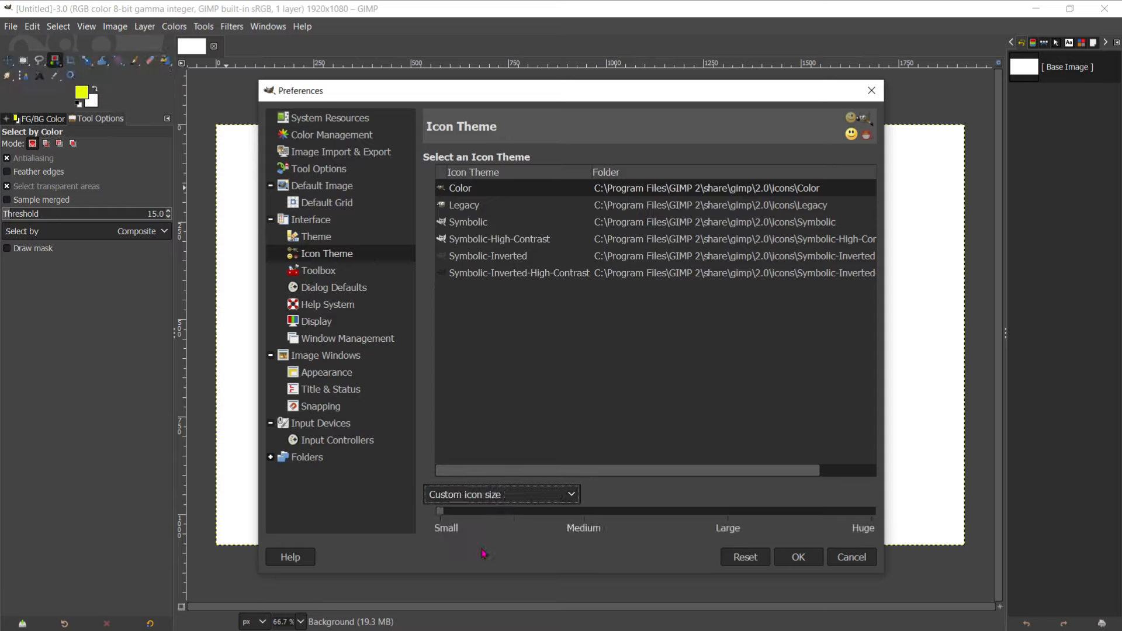
{"action": "left_click", "coordinate": [586, 514]}
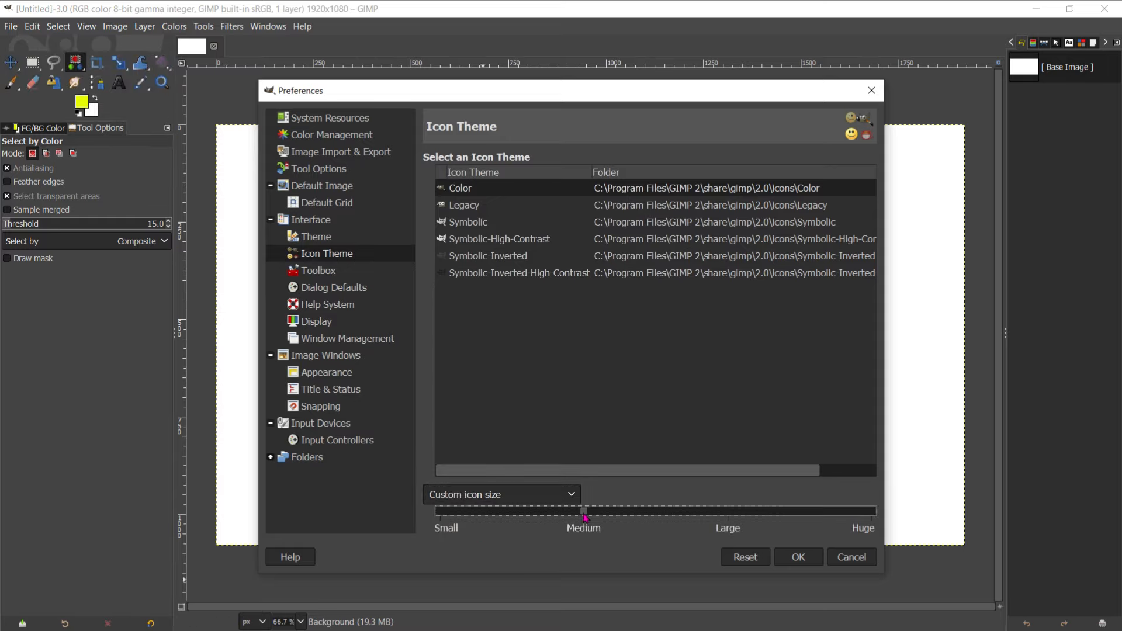
{"action": "left_click", "coordinate": [725, 514]}
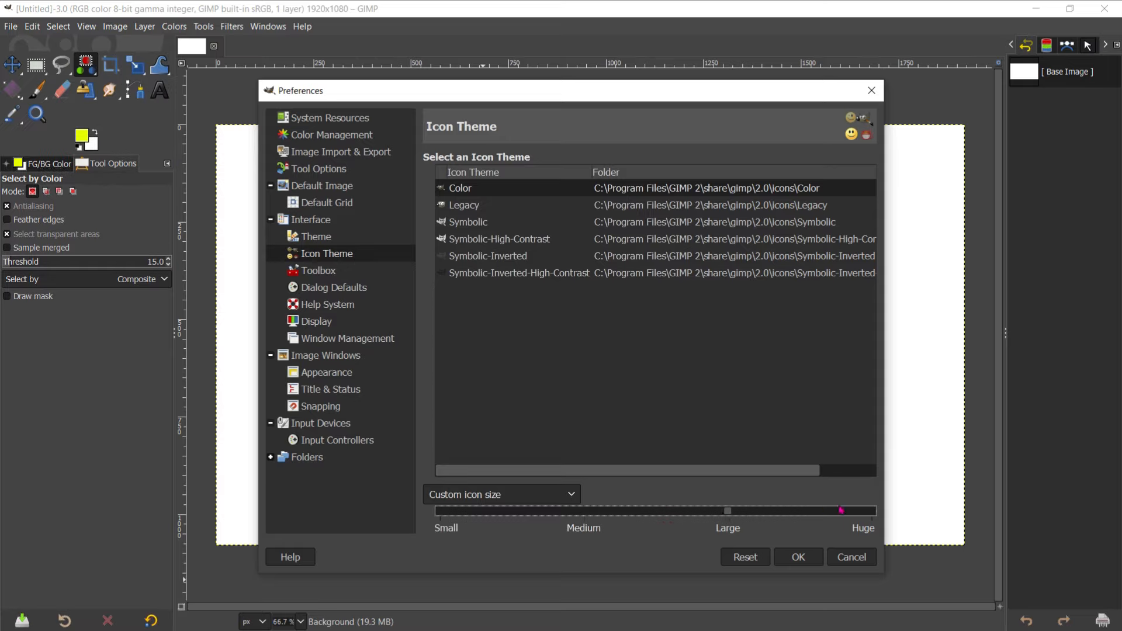
{"action": "left_click", "coordinate": [870, 514]}
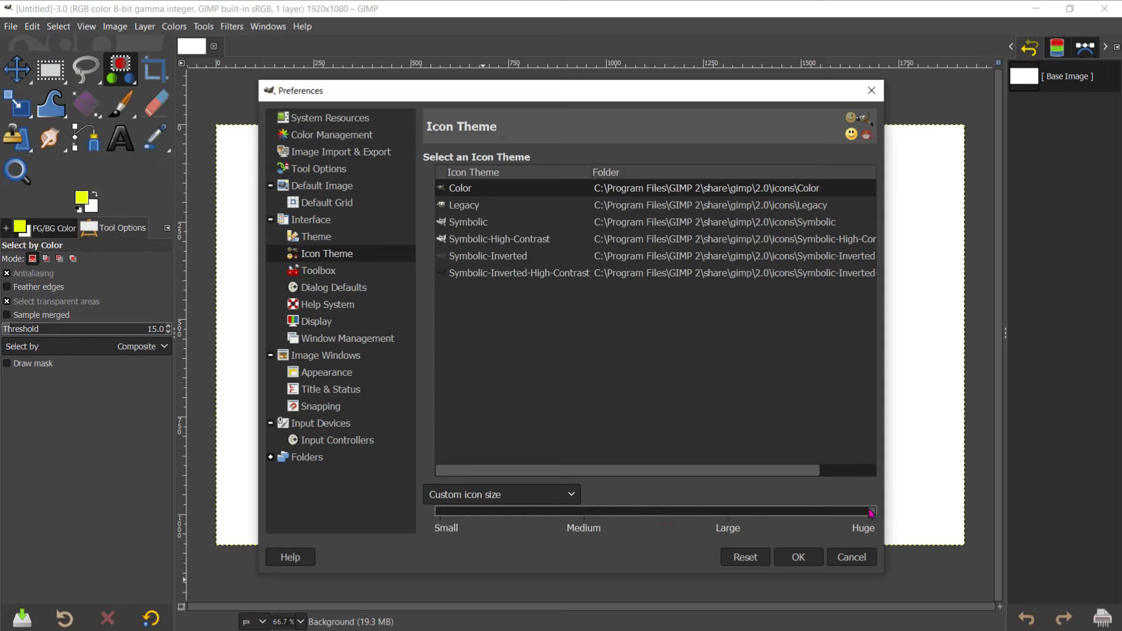
{"action": "left_click", "coordinate": [728, 515]}
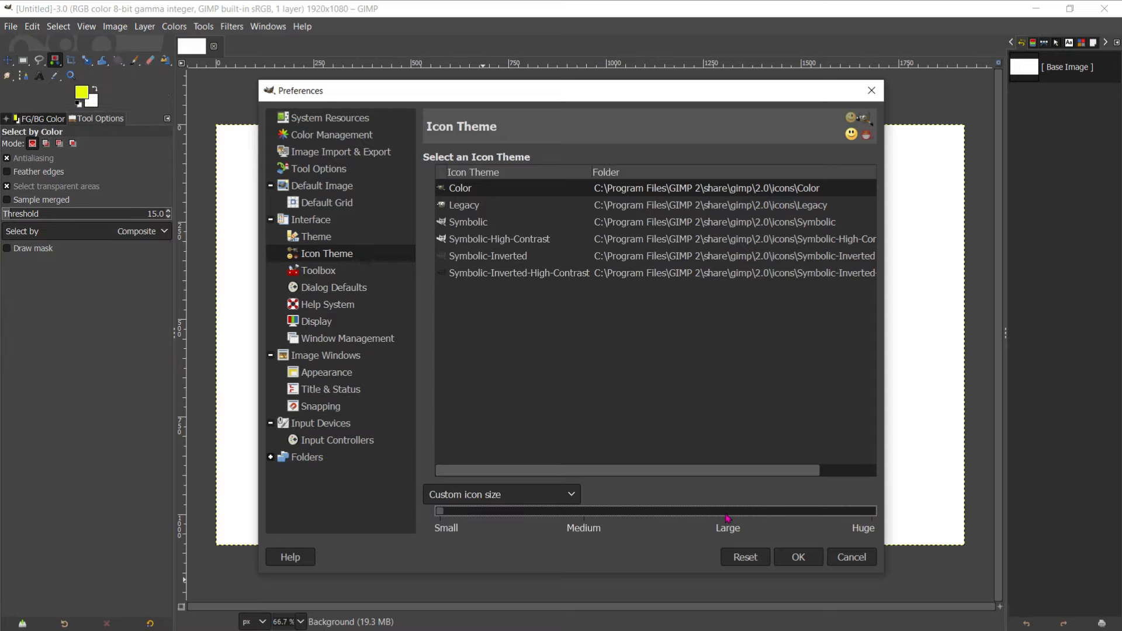
{"action": "left_click", "coordinate": [728, 517]}
{"action": "left_click", "coordinate": [727, 518]}
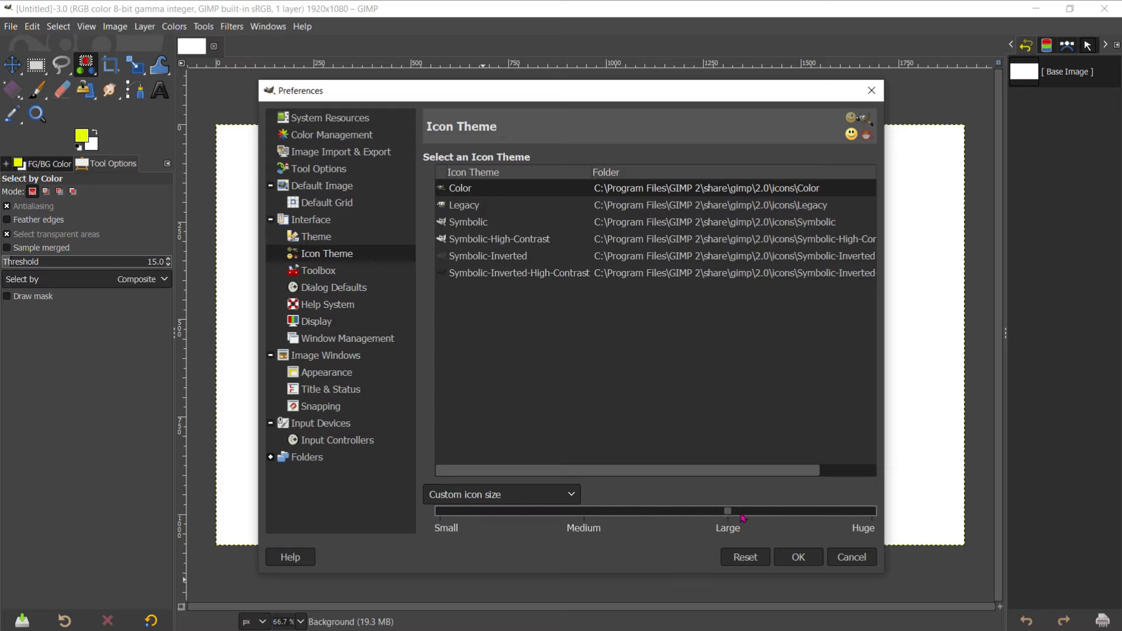
{"action": "left_click", "coordinate": [853, 513]}
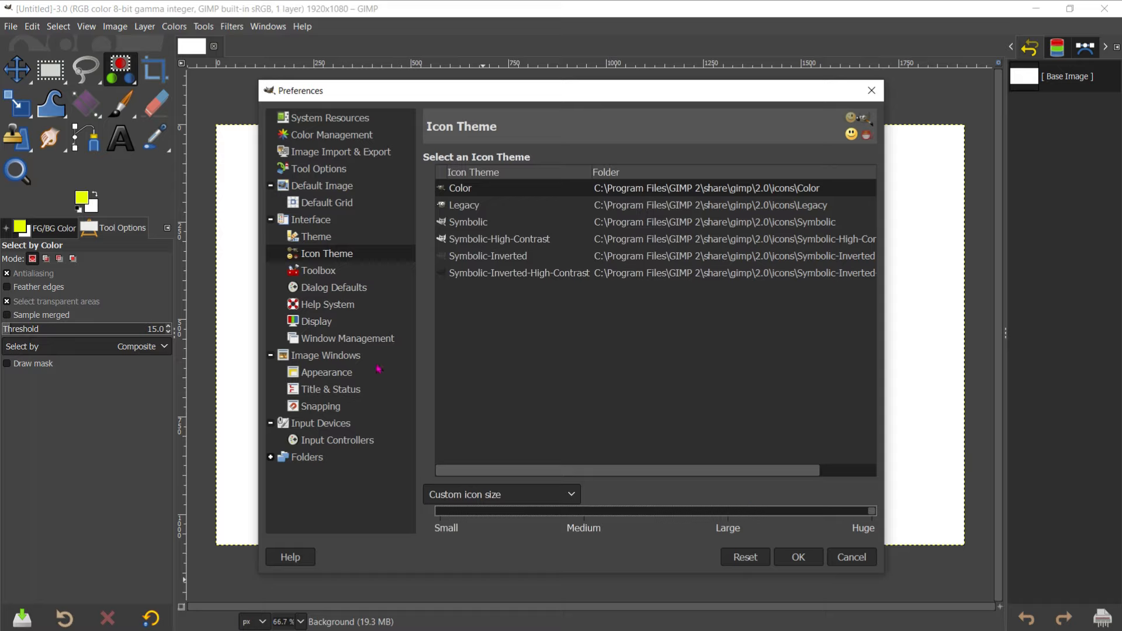
Review the Dialog Defaults, image window Appearance, Title & Status, Snapping and Input Controllers preferences.
{"action": "left_click", "coordinate": [344, 292]}
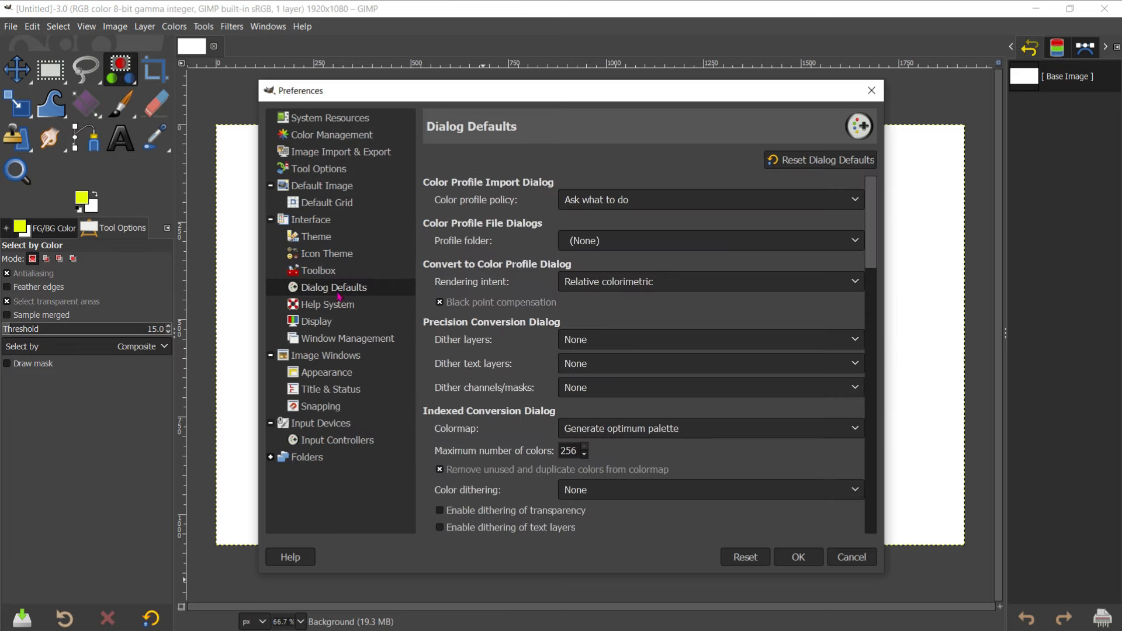
{"action": "left_click", "coordinate": [338, 372]}
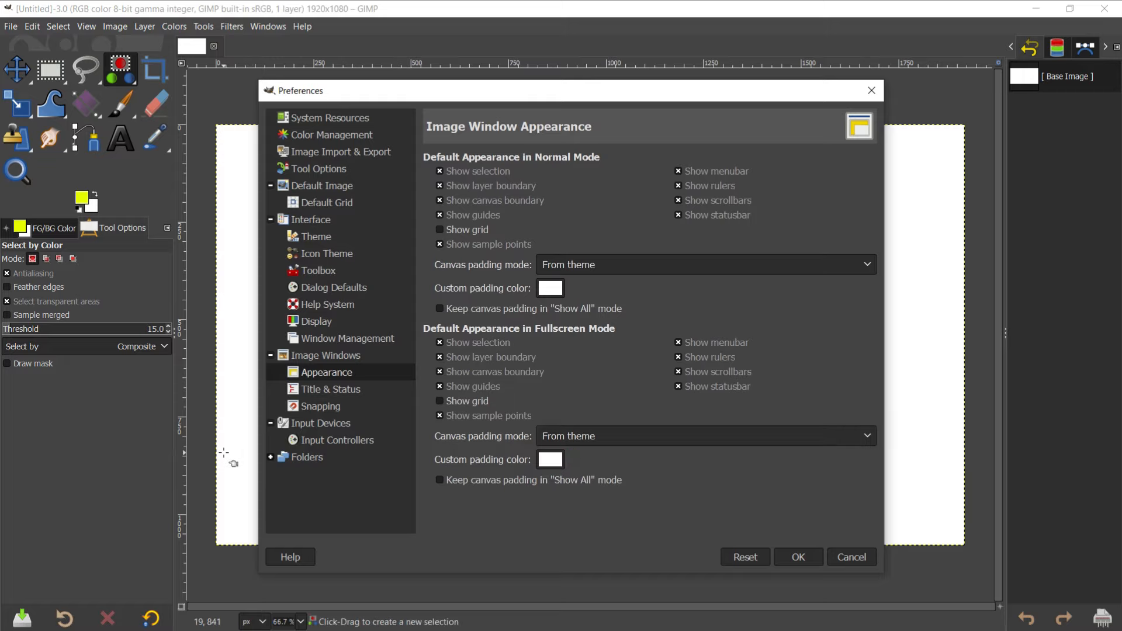
{"action": "left_click", "coordinate": [329, 390]}
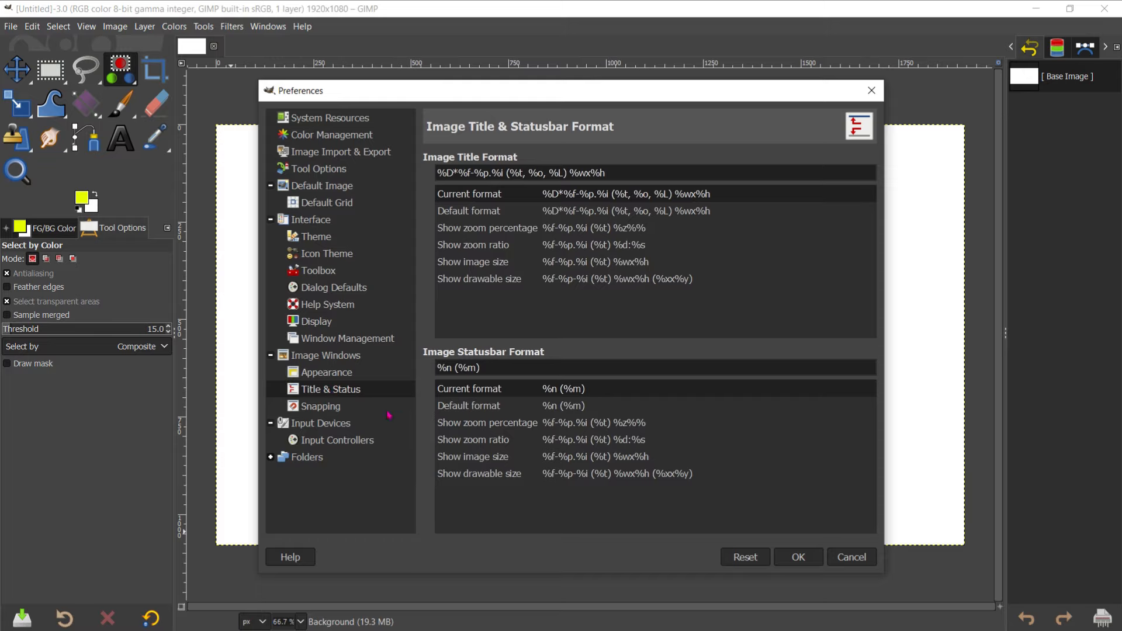
{"action": "left_click", "coordinate": [325, 409]}
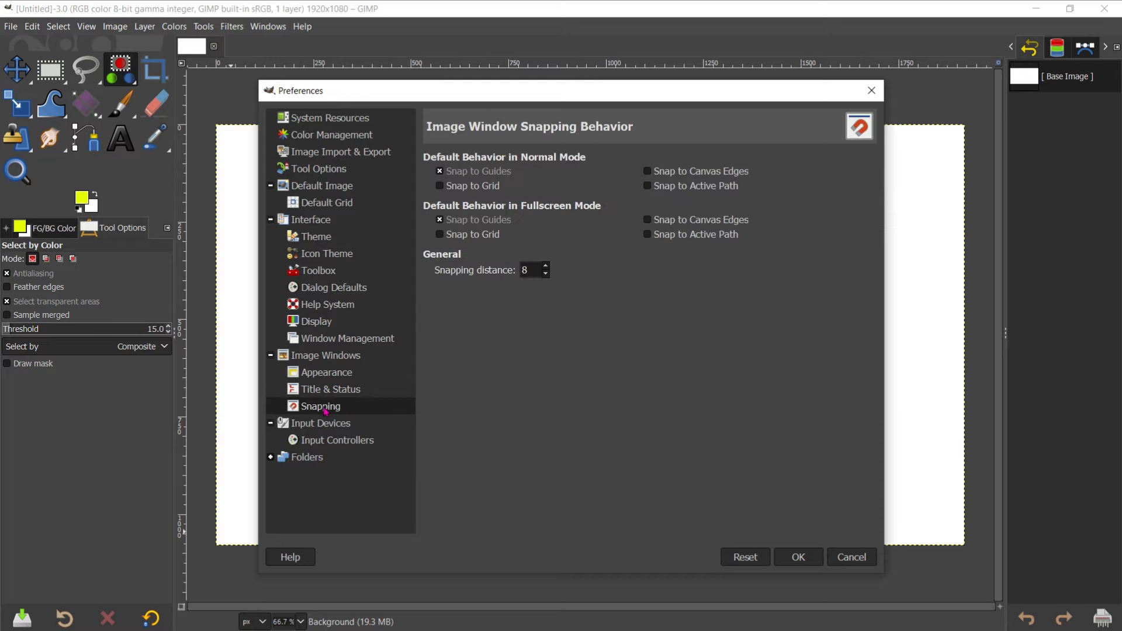
{"action": "left_click", "coordinate": [336, 442]}
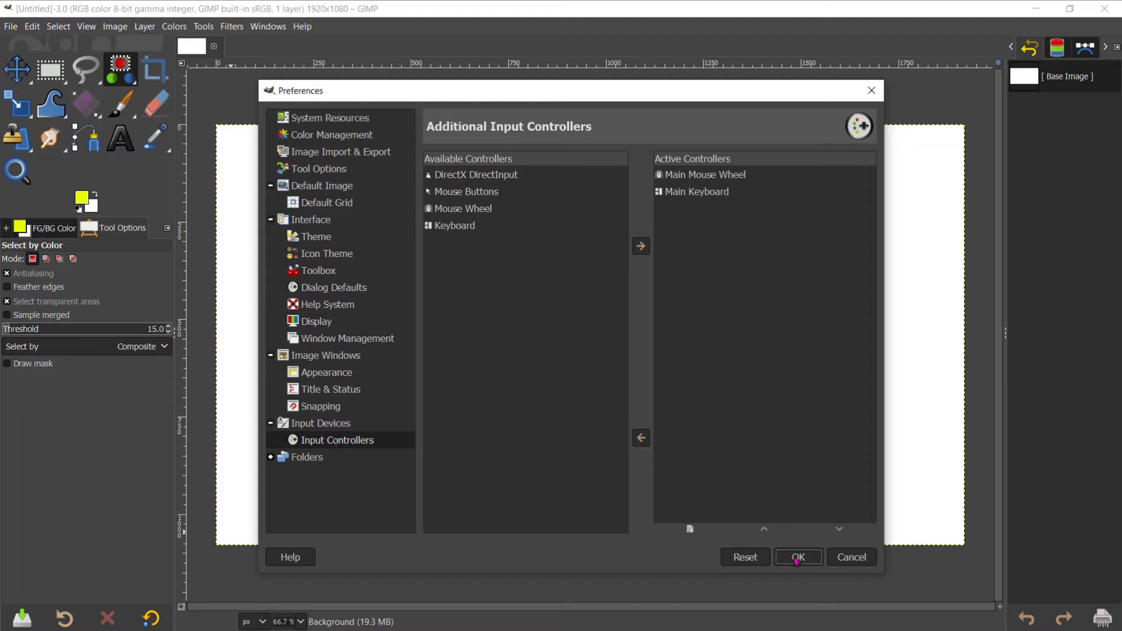